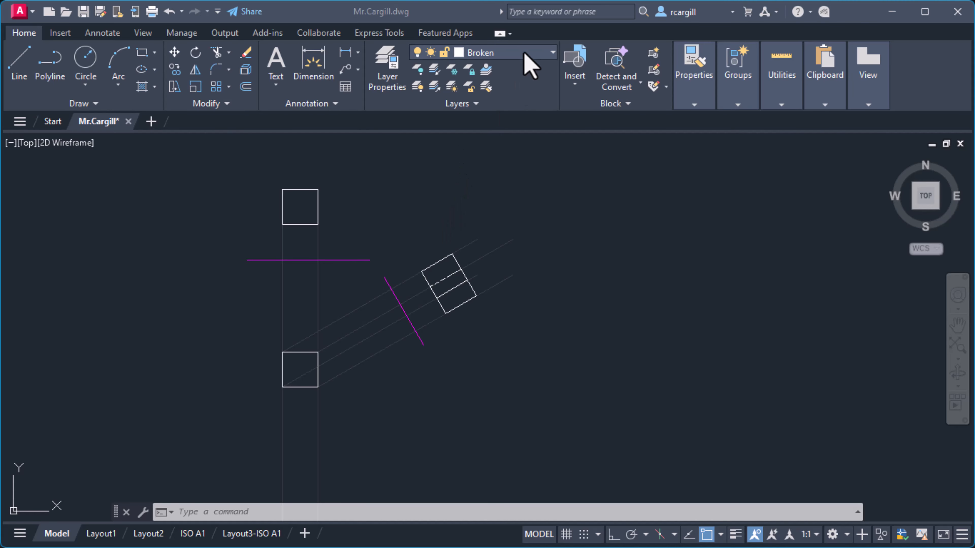
- On the Construction layer, draw a vertical line with Ortho on, running down from the topmost corner of the tilted view
click(541, 54)
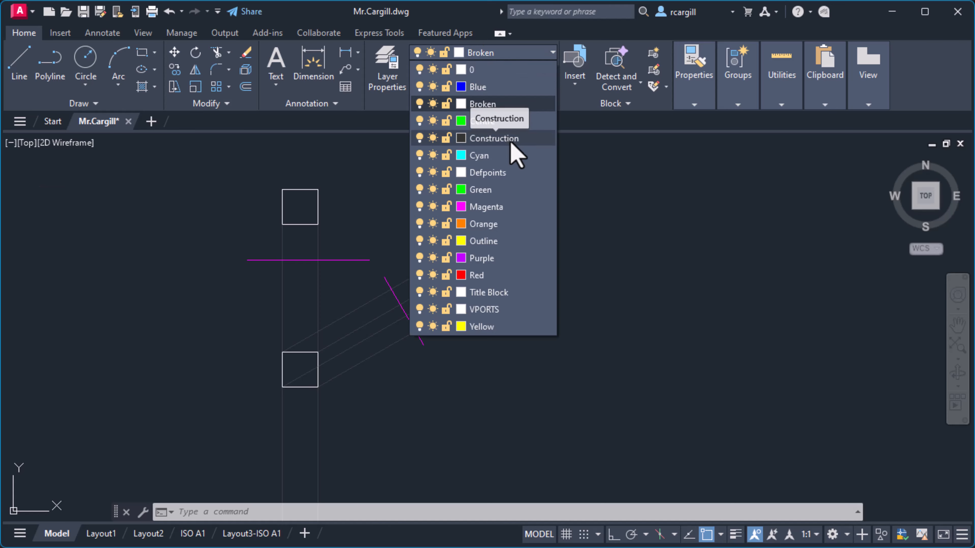
click(499, 139)
click(22, 63)
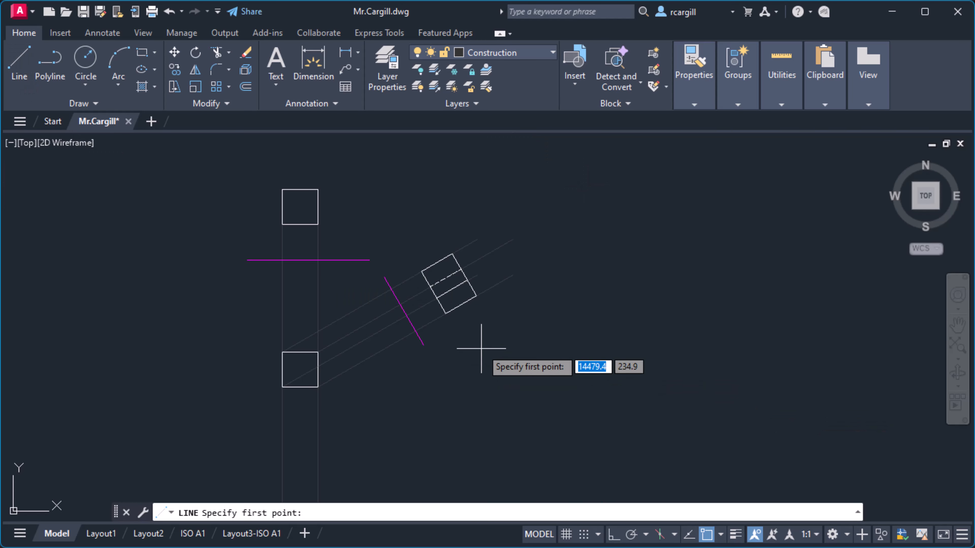
click(453, 254)
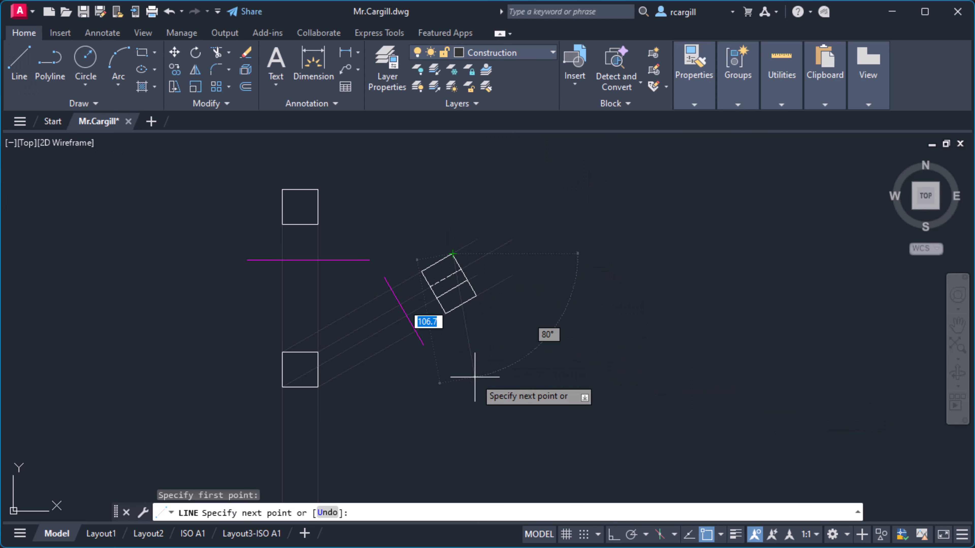
middle_drag(475, 382, 399, 293)
click(610, 538)
scroll(381, 276, down, 3)
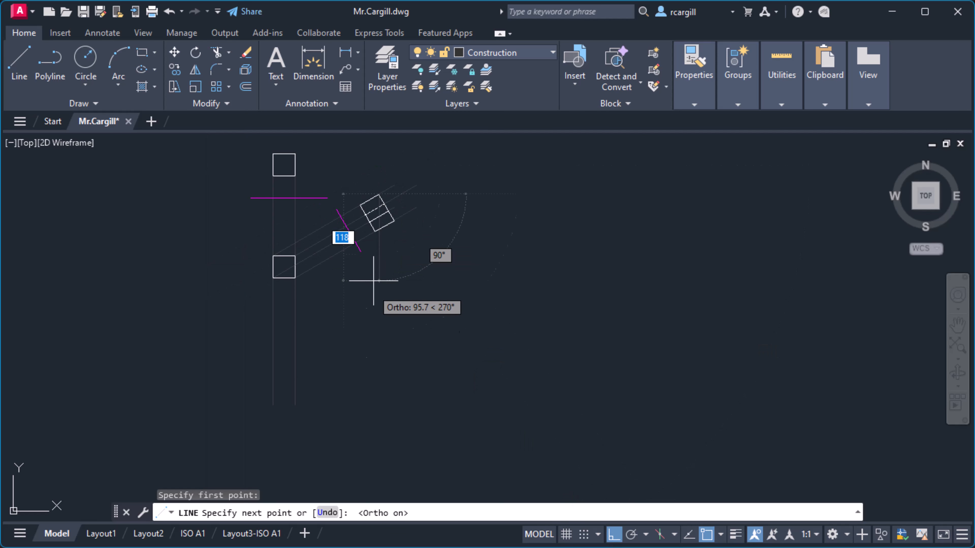
key(Escape)
- Copy the vertical construction line from its upper endpoint to every other corner and inner-line endpoint of the tilted view
click(373, 308)
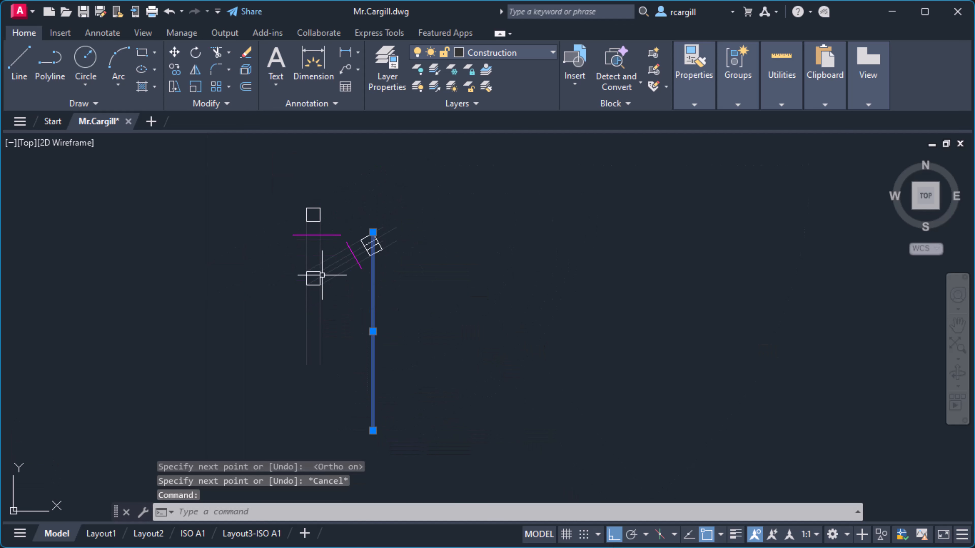
click(175, 69)
scroll(380, 217, up, 6)
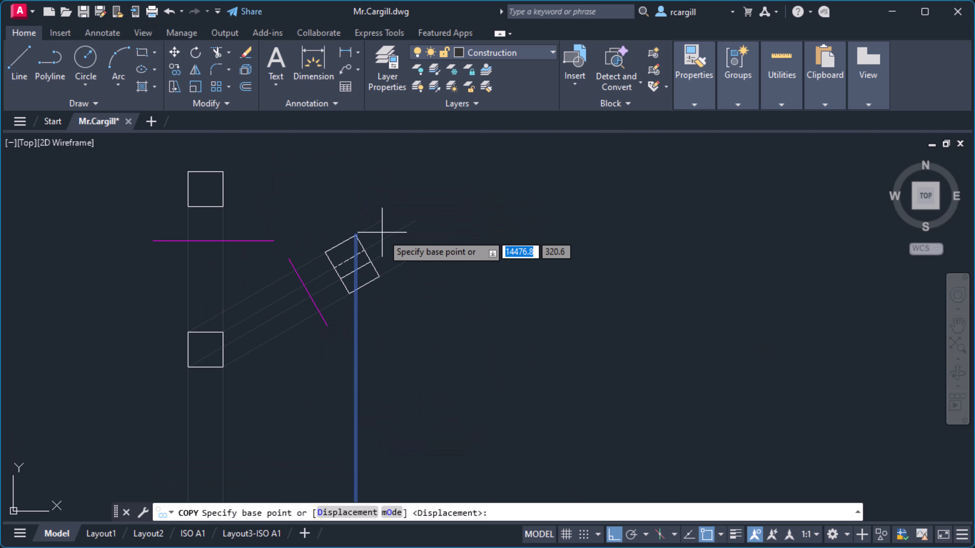
click(350, 227)
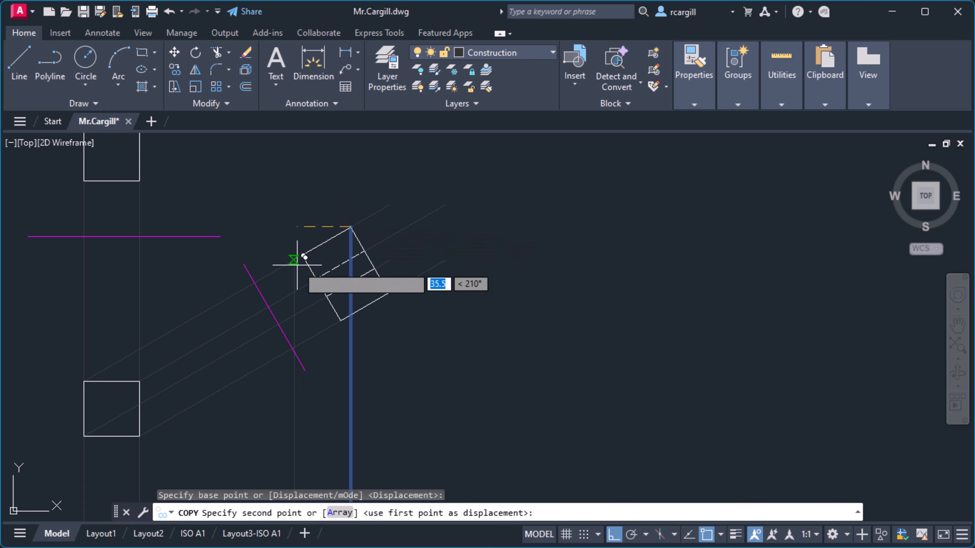
click(302, 254)
click(363, 252)
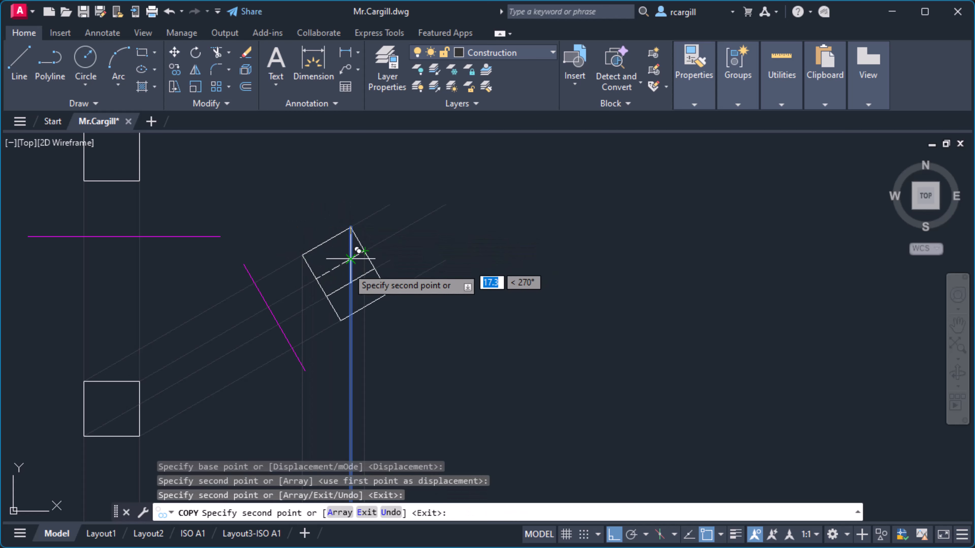
click(317, 276)
click(332, 304)
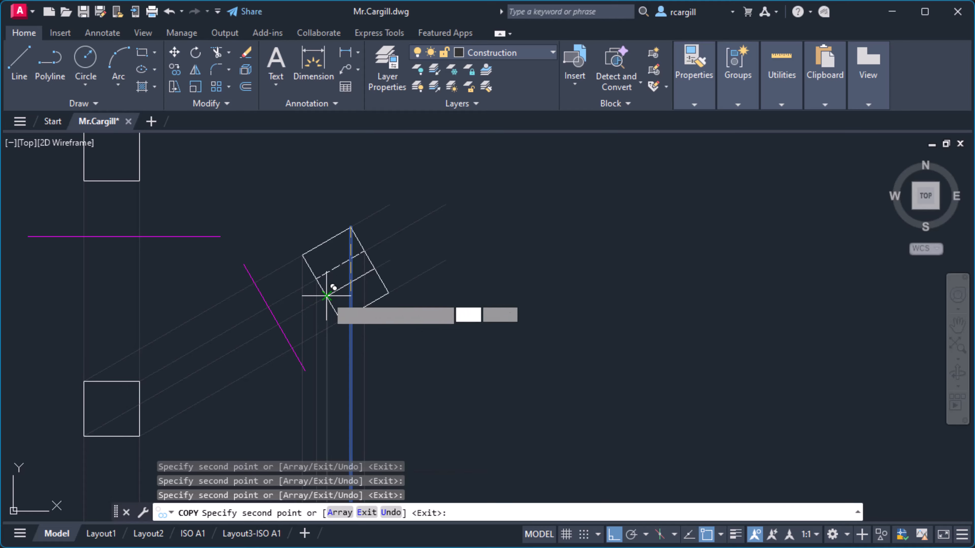
click(389, 293)
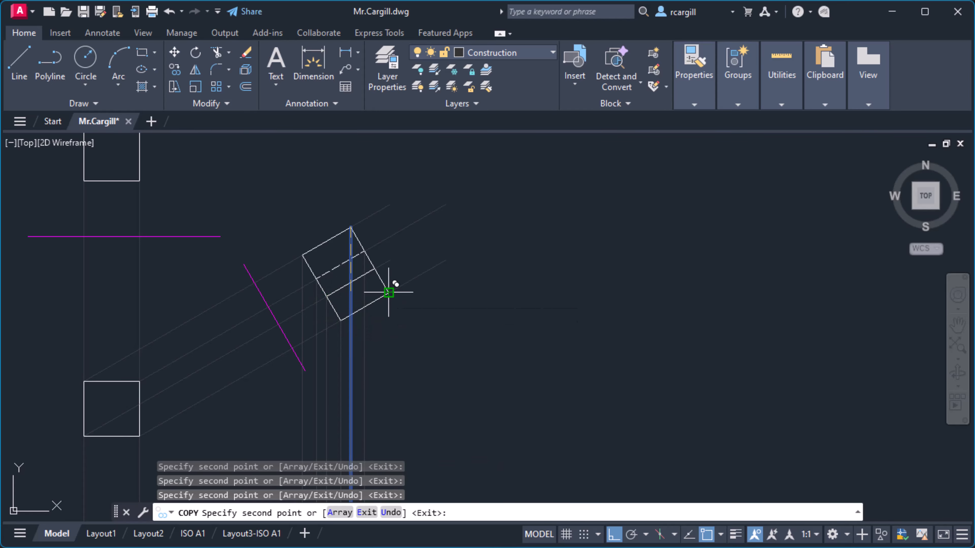
click(375, 267)
scroll(605, 237, down, 5)
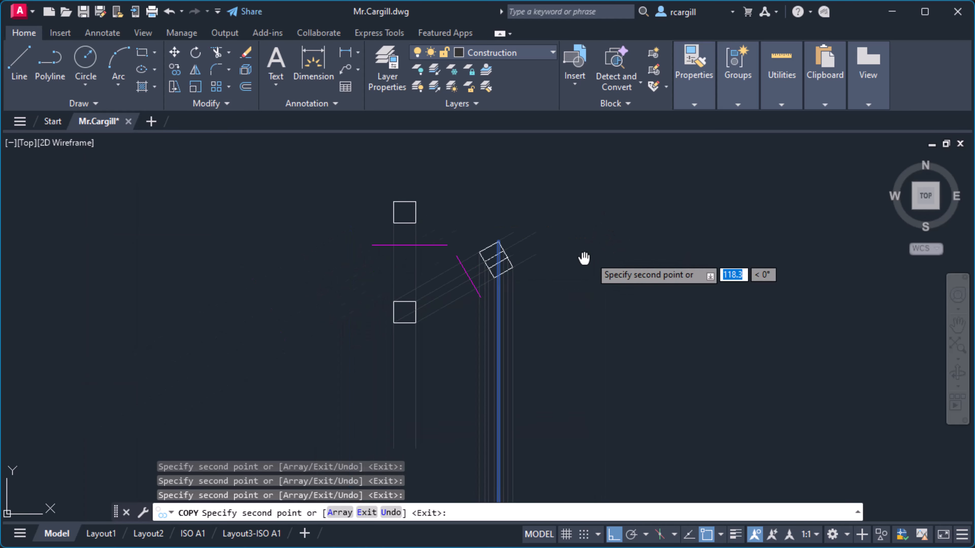
middle_drag(583, 259, 462, 235)
key(Escape)
key(Escape)
- On the Magenta layer, draw a short horizontal reference line across the vertical projection lines, just below the tilted view
scroll(380, 240, up, 6)
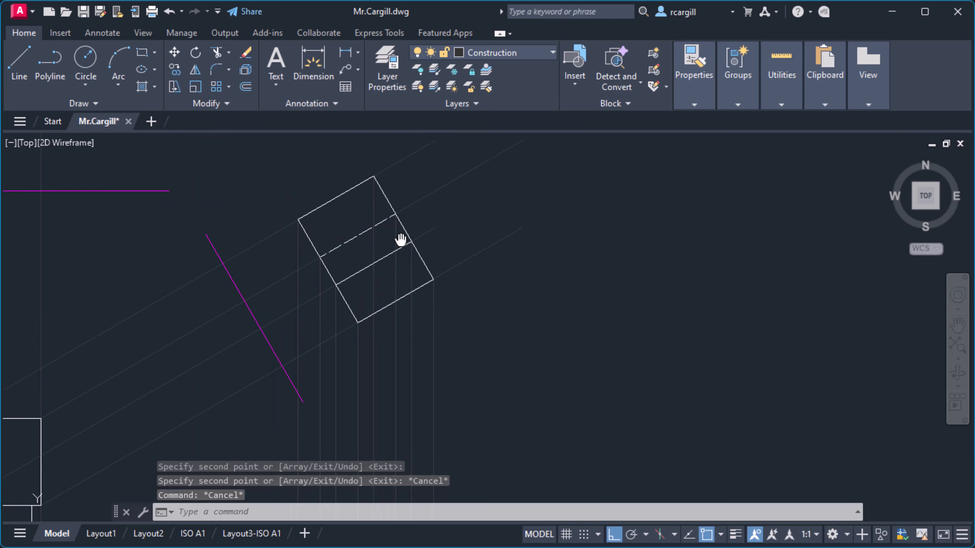
scroll(403, 240, down, 4)
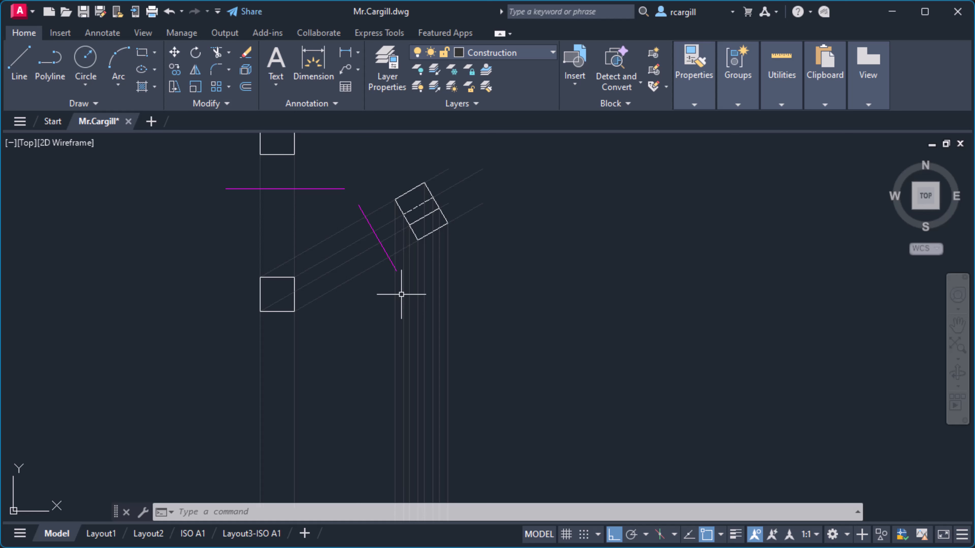
click(527, 54)
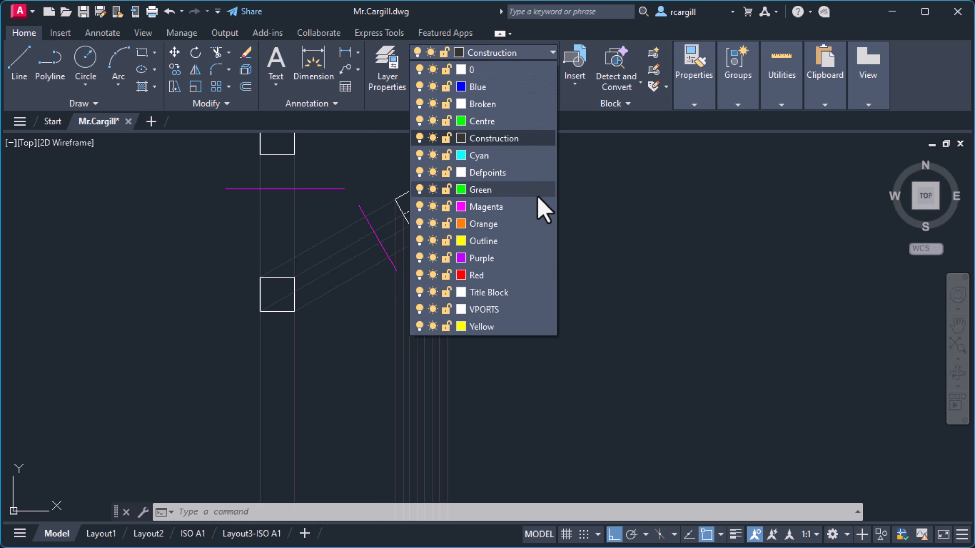
click(486, 207)
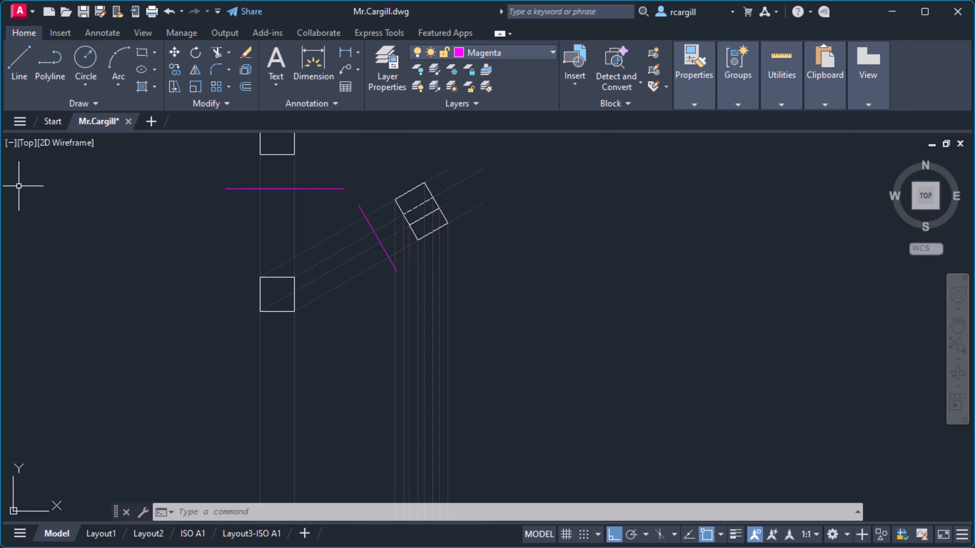
click(24, 63)
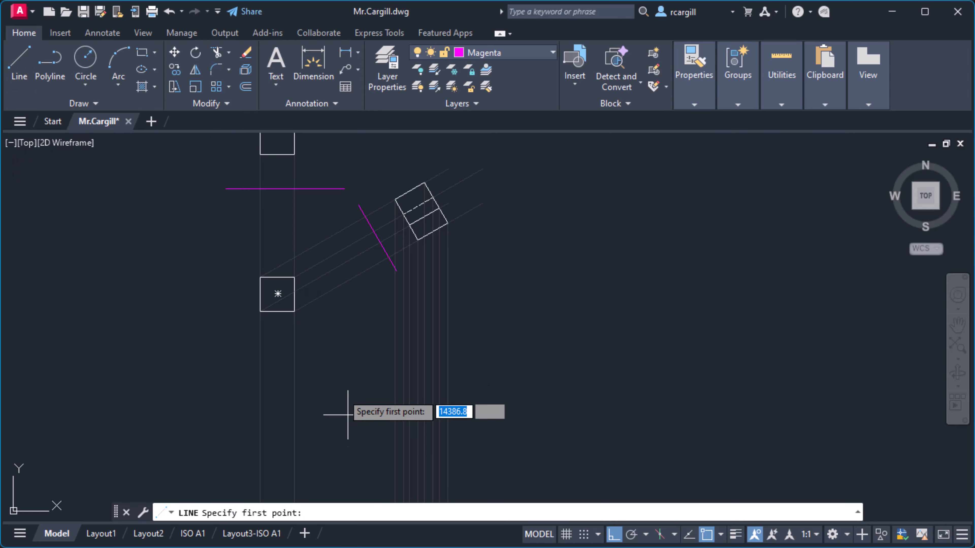
scroll(484, 253, up, 2)
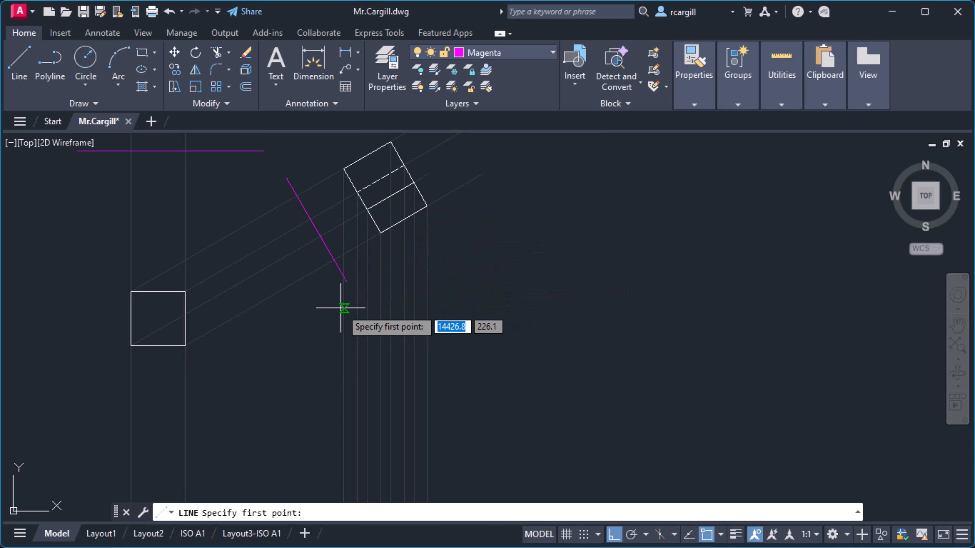
click(335, 297)
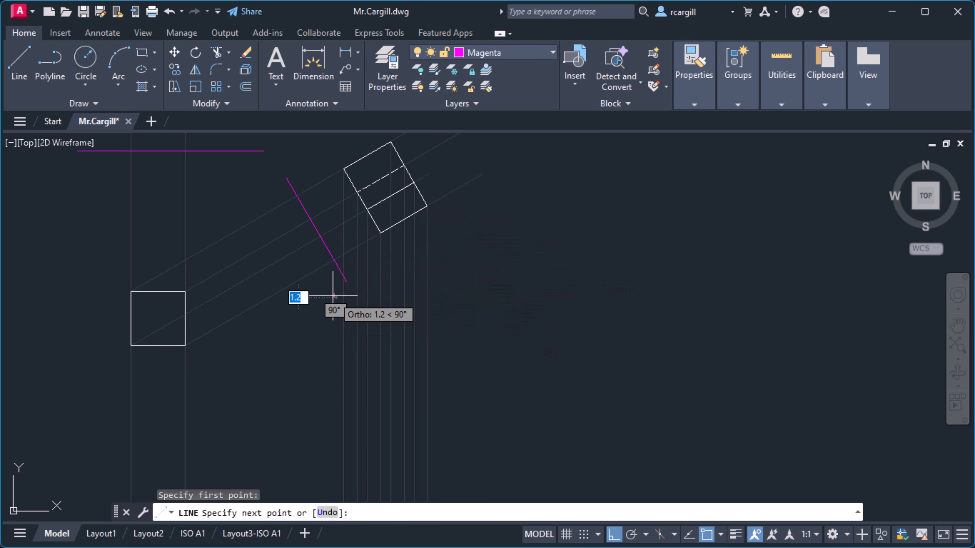
click(441, 299)
key(Escape)
key(Escape)
scroll(405, 312, down, 2)
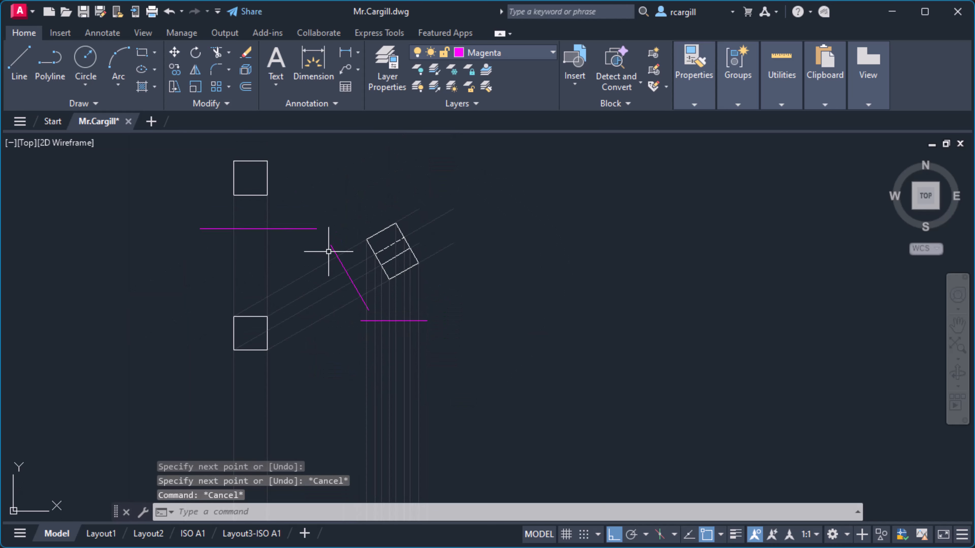
- Measure the distance from the tilted magenta reference line to the lower square's upper-left corner along the projection line
click(782, 104)
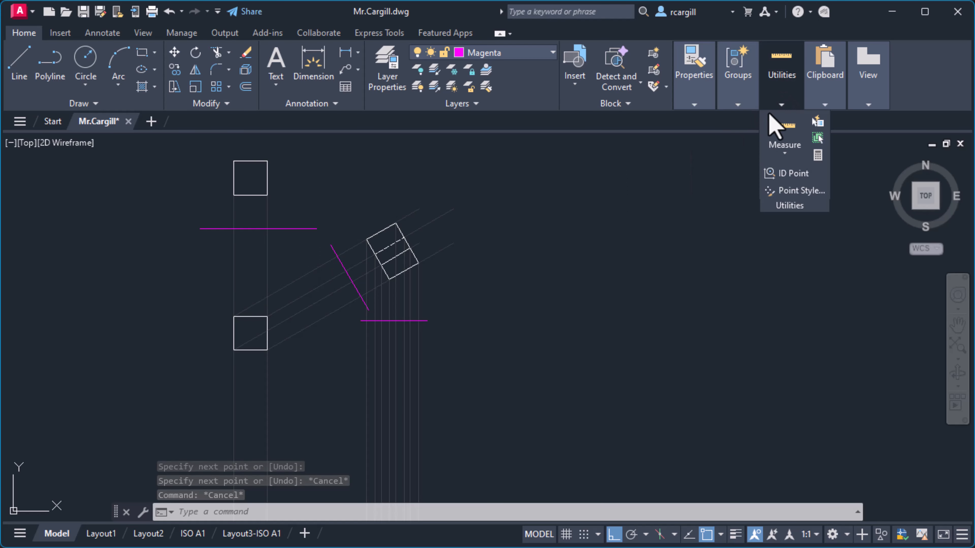
click(785, 152)
click(799, 209)
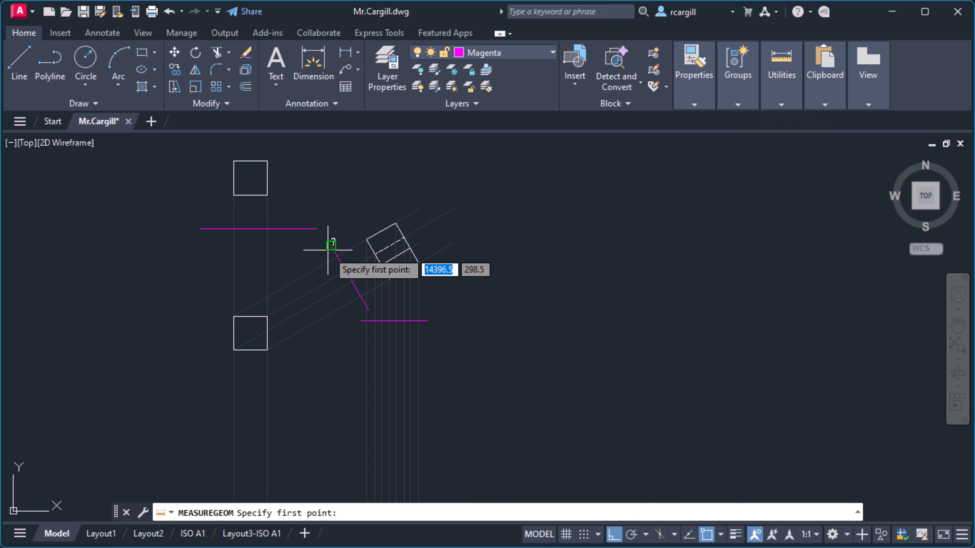
click(337, 256)
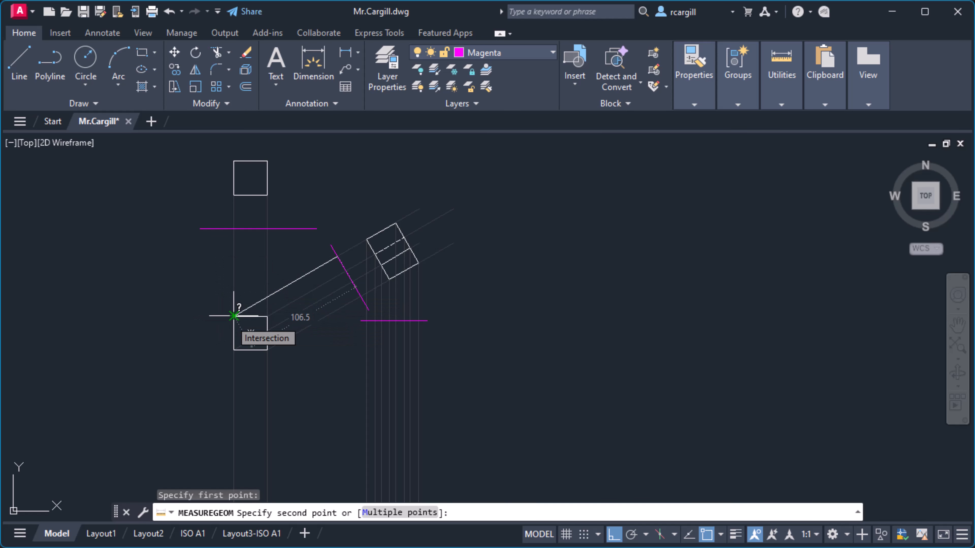
key(Escape)
key(Escape)
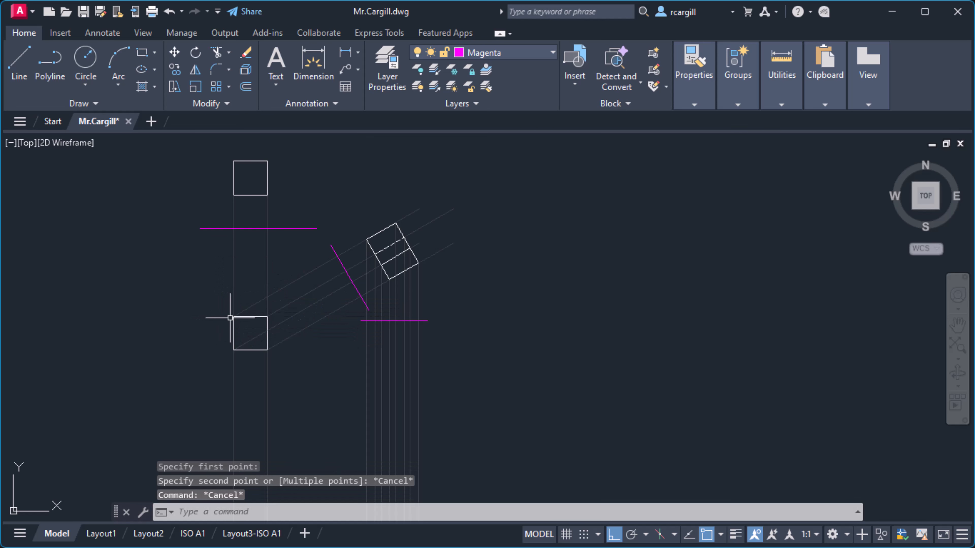
- Offset the new horizontal magenta reference line downward by 106.5
text(off)
key(Return)
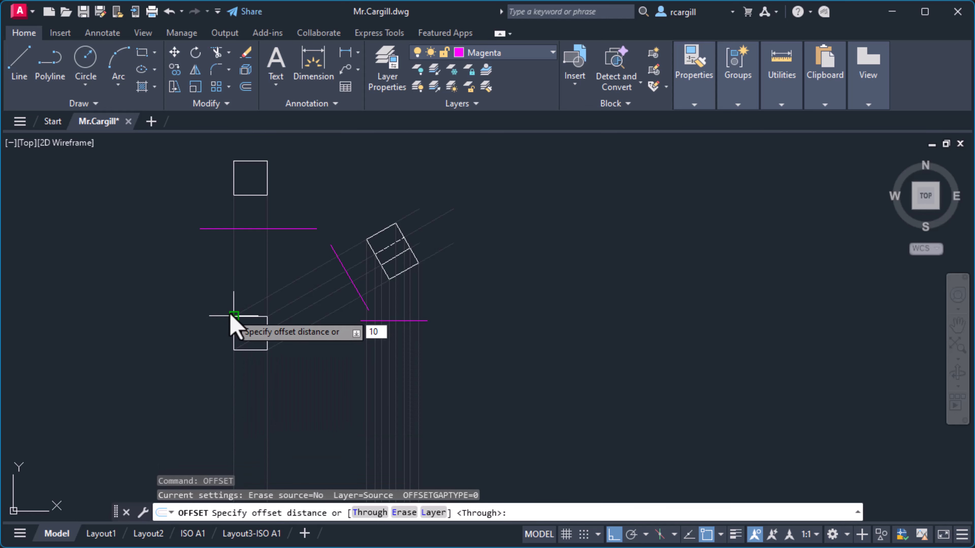
key(Return)
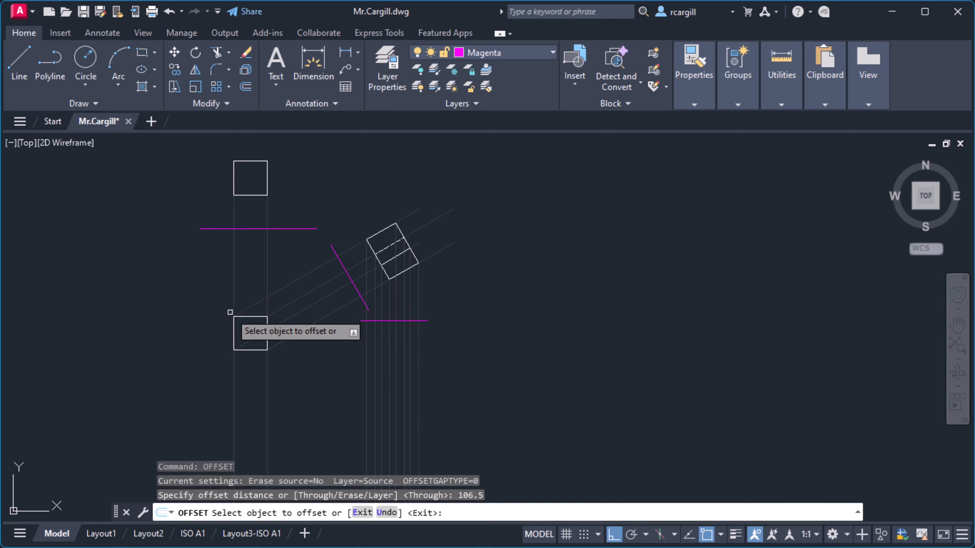
click(387, 321)
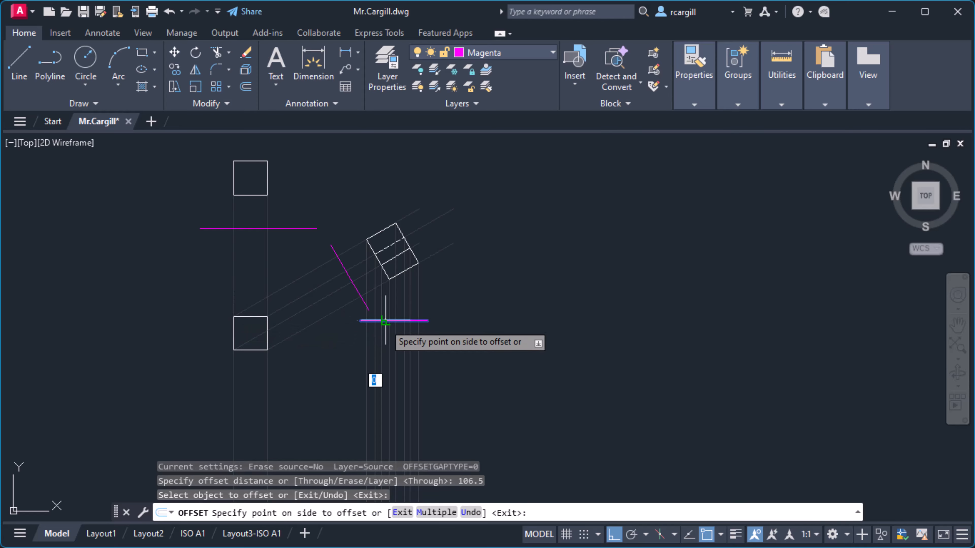
click(381, 355)
scroll(422, 365, down, 2)
key(Escape)
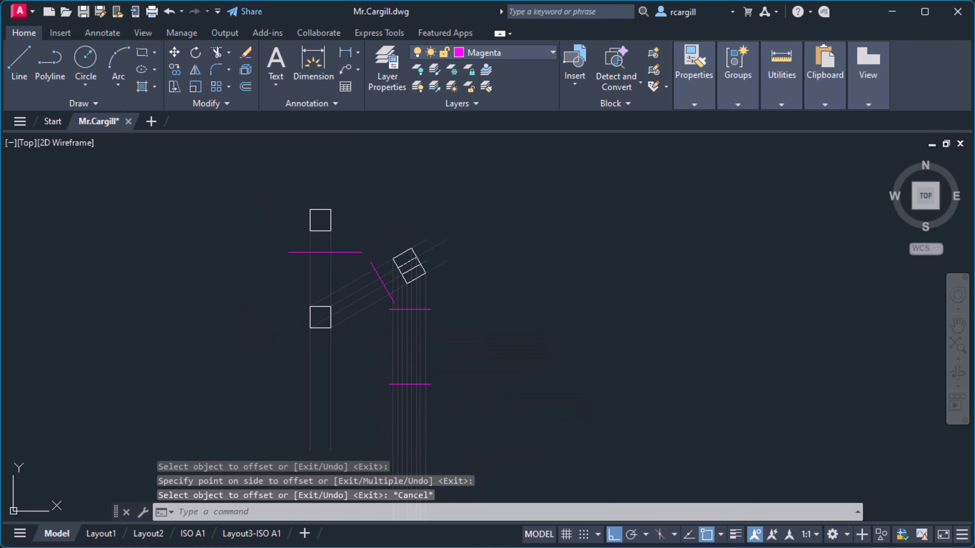
key(Escape)
- Move the lower offset line to the Construction layer
scroll(414, 388, up, 3)
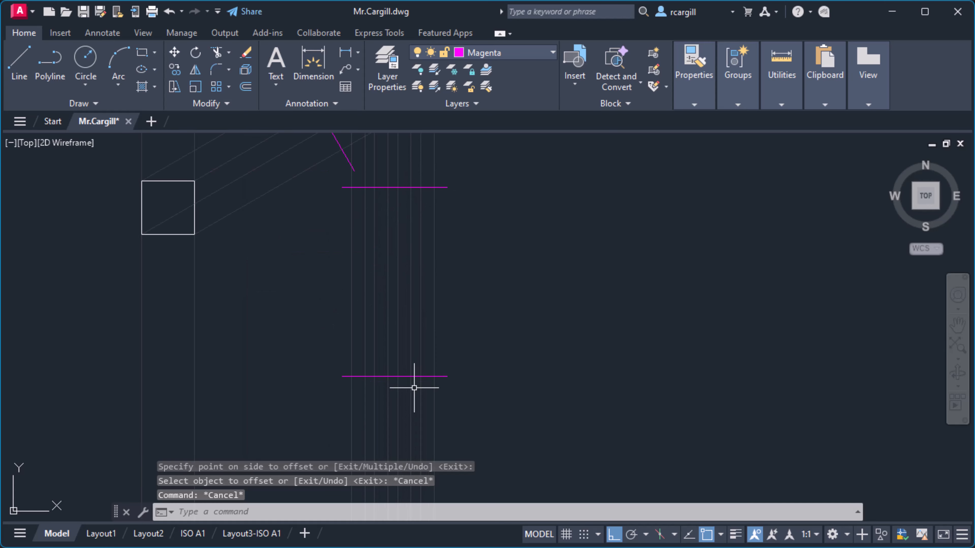
click(405, 376)
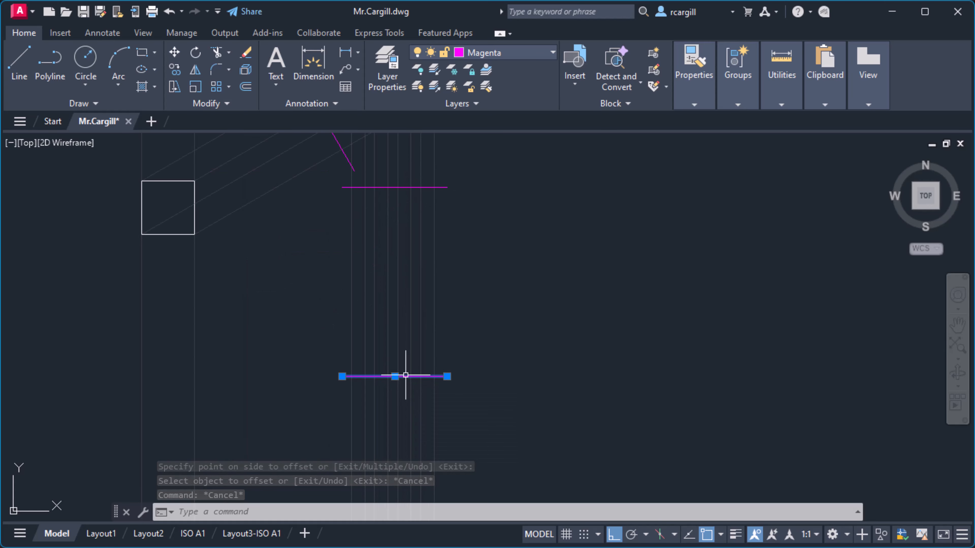
click(511, 54)
click(493, 138)
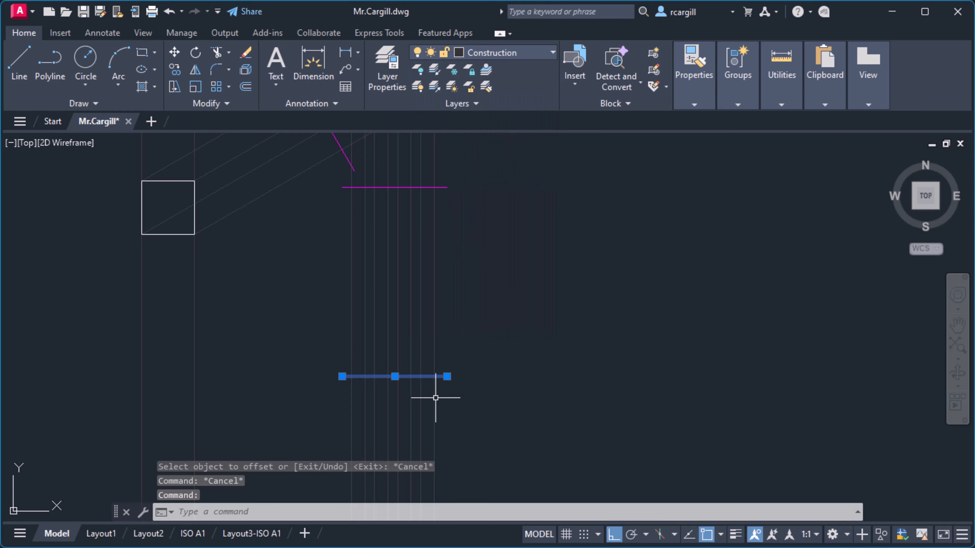
key(Escape)
middle_drag(416, 327, 423, 386)
middle_drag(366, 304, 368, 384)
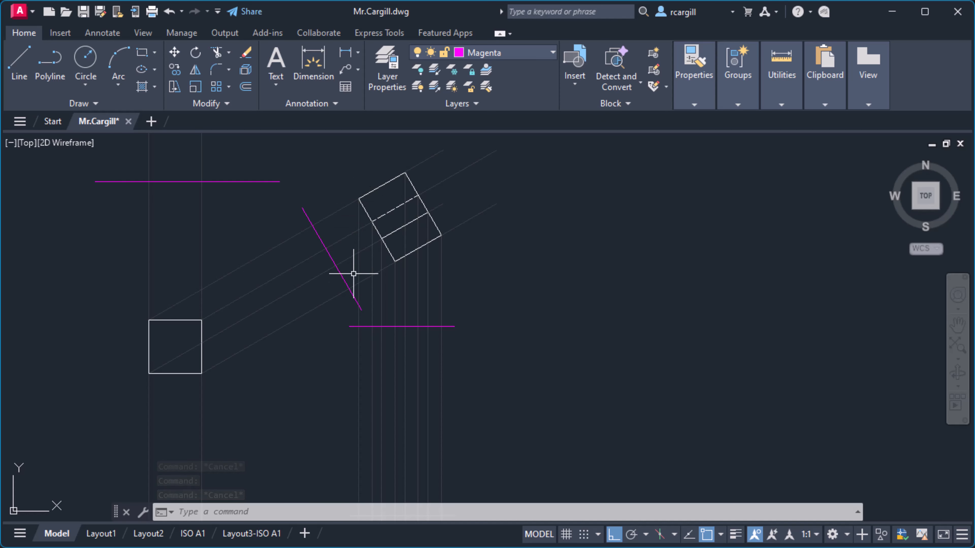
middle_drag(353, 320, 342, 224)
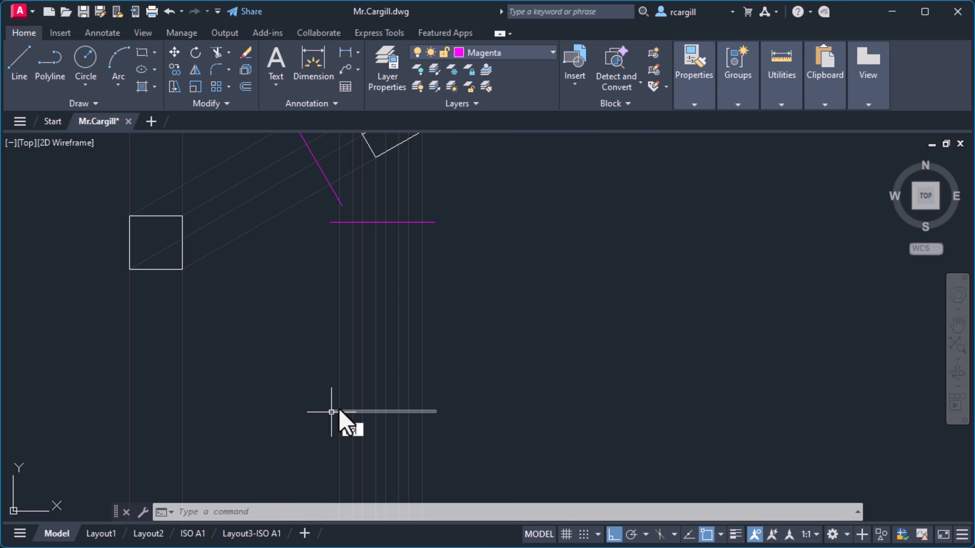
text(po)
key(Return)
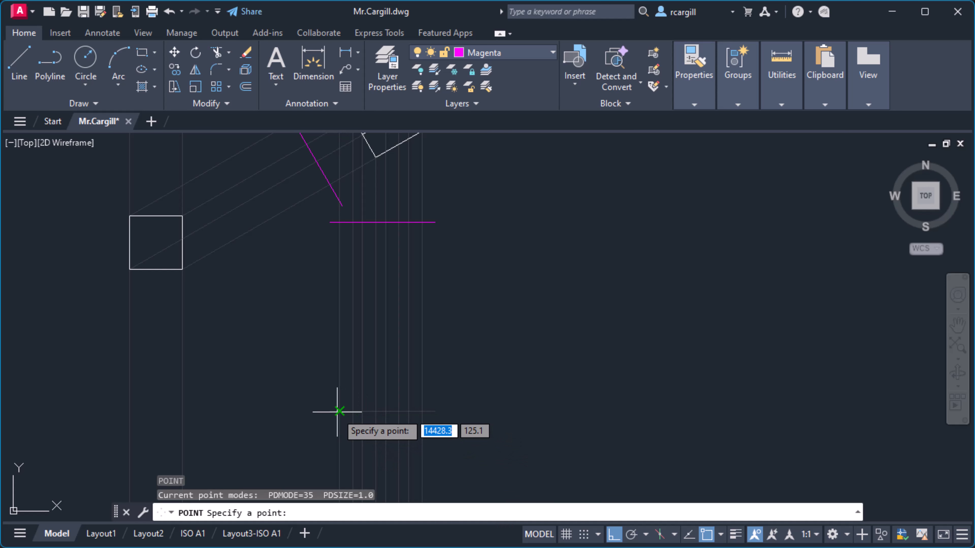
key(Escape)
key(Escape)
- Make Construction the current layer
click(543, 54)
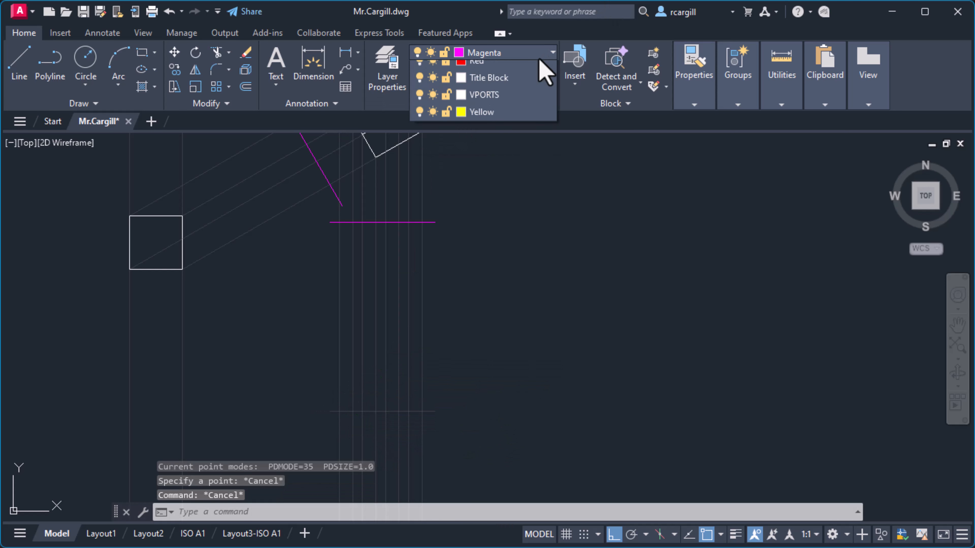
click(494, 137)
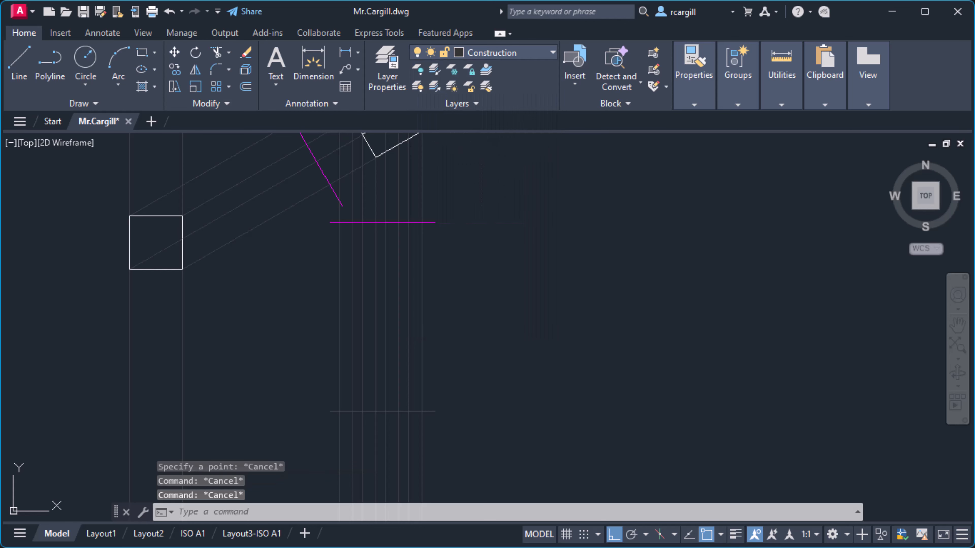
- Place a point where the leftmost vertical projection line crosses the lower horizontal construction line
text(po)
key(Escape)
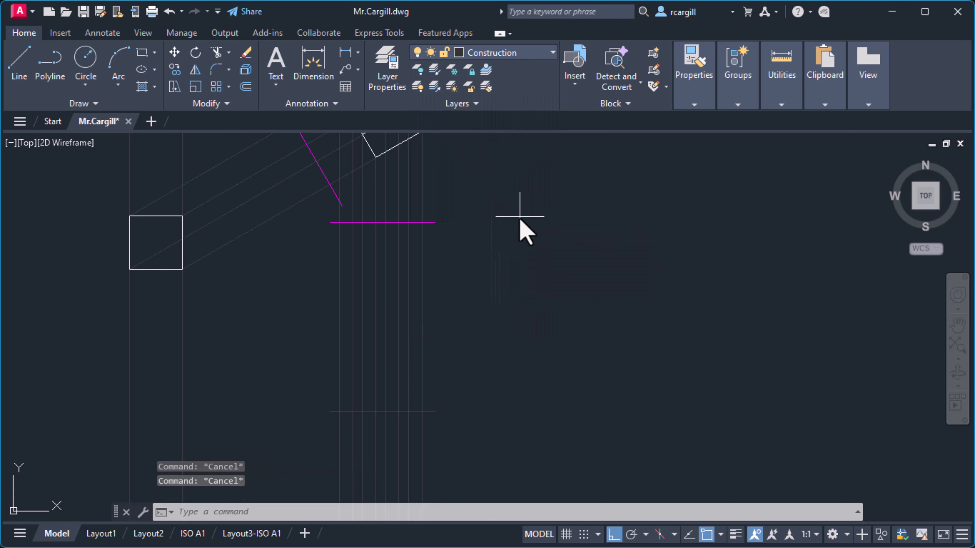
key(Return)
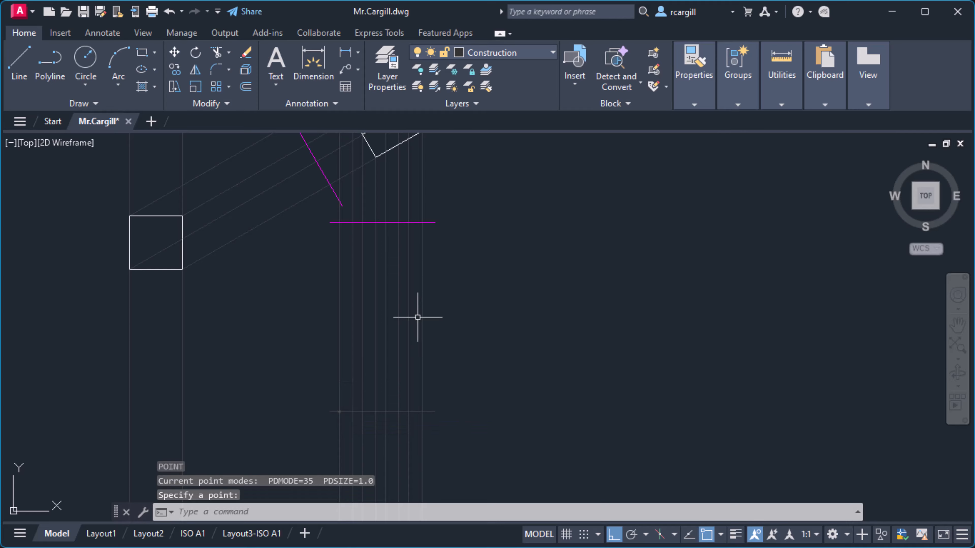
- Place a point where the projection line from the tilted view's topmost corner crosses the lower horizontal construction line
middle_drag(393, 252, 368, 407)
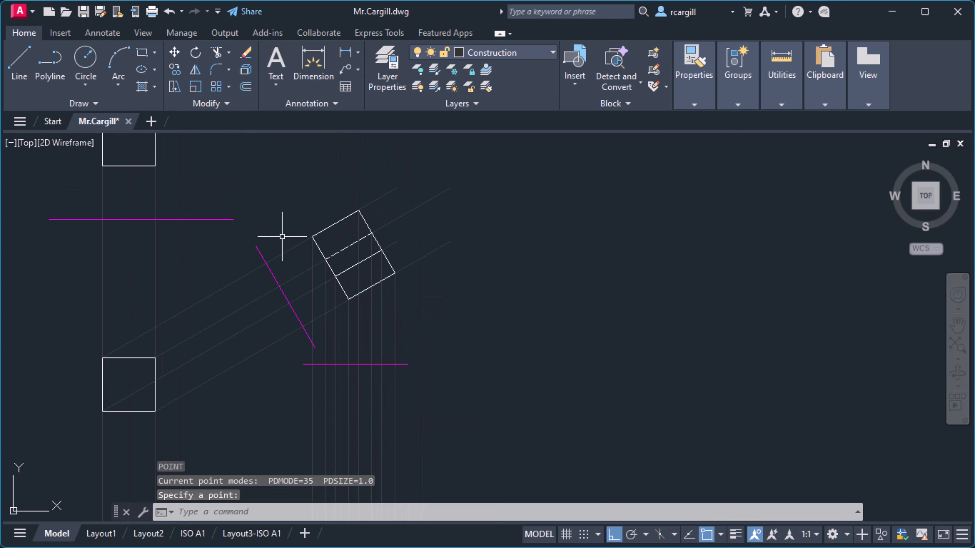
click(222, 287)
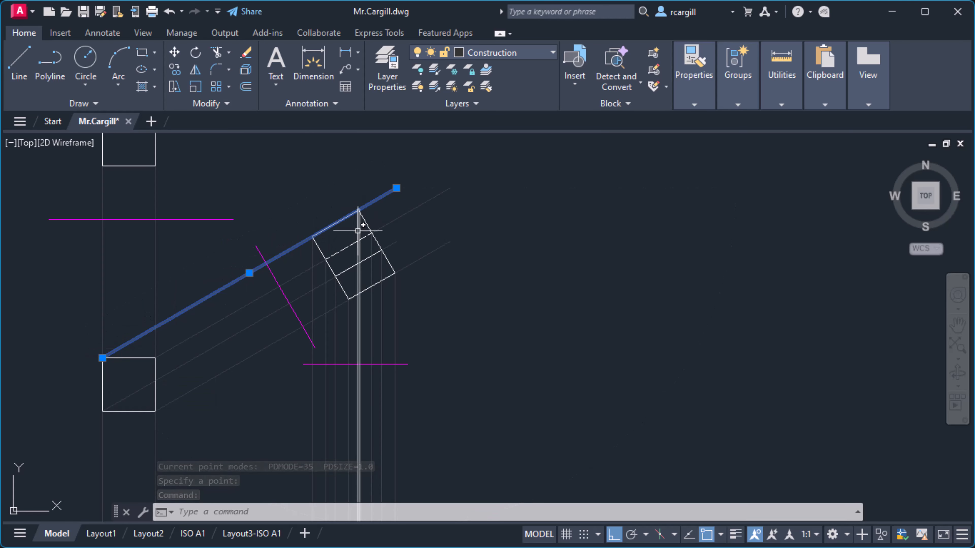
scroll(366, 315, down, 2)
middle_drag(367, 314, 347, 270)
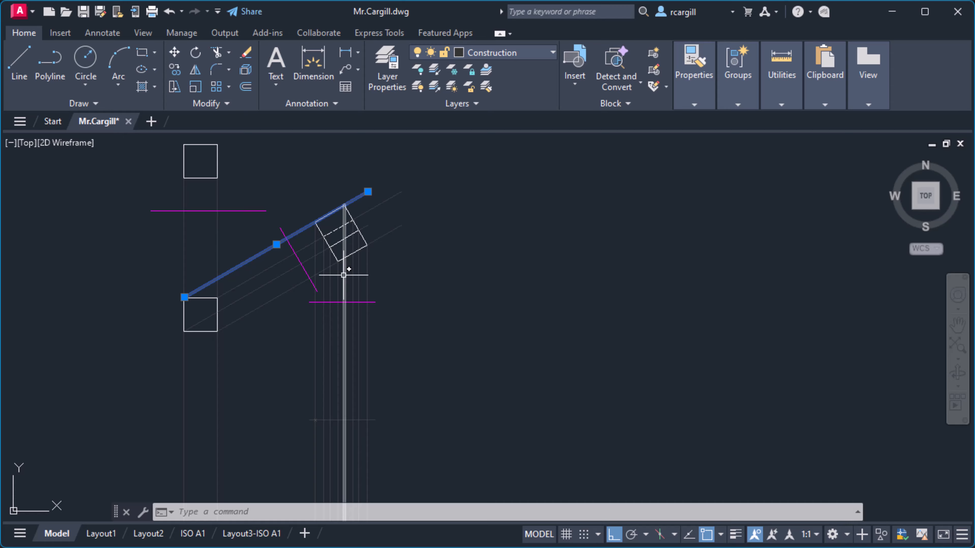
click(345, 274)
middle_drag(368, 337, 361, 233)
scroll(344, 301, up, 4)
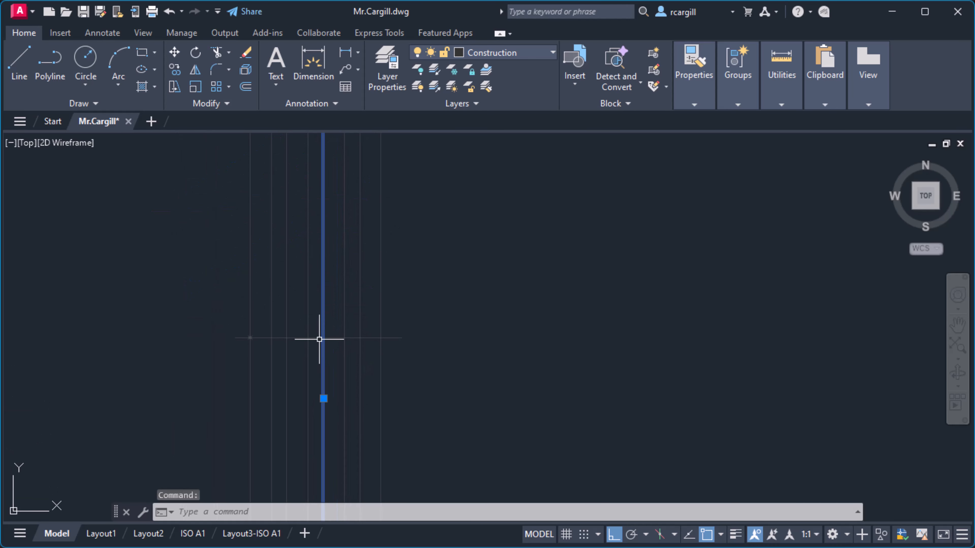
key(Escape)
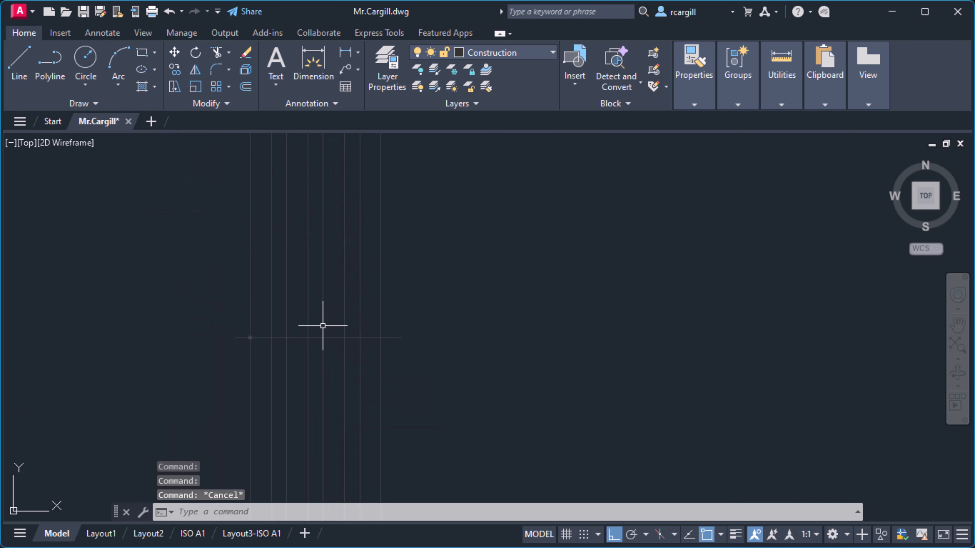
key(Return)
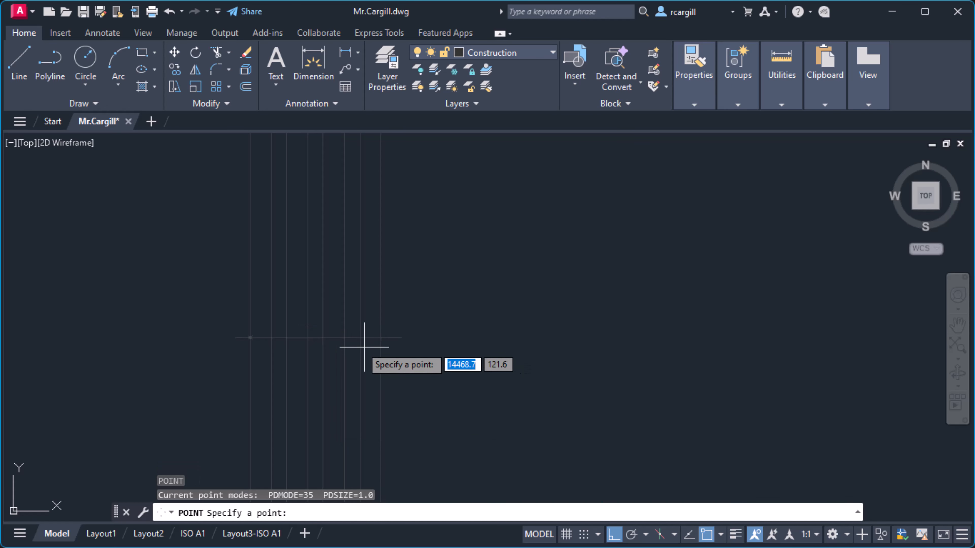
click(323, 329)
scroll(420, 270, down, 4)
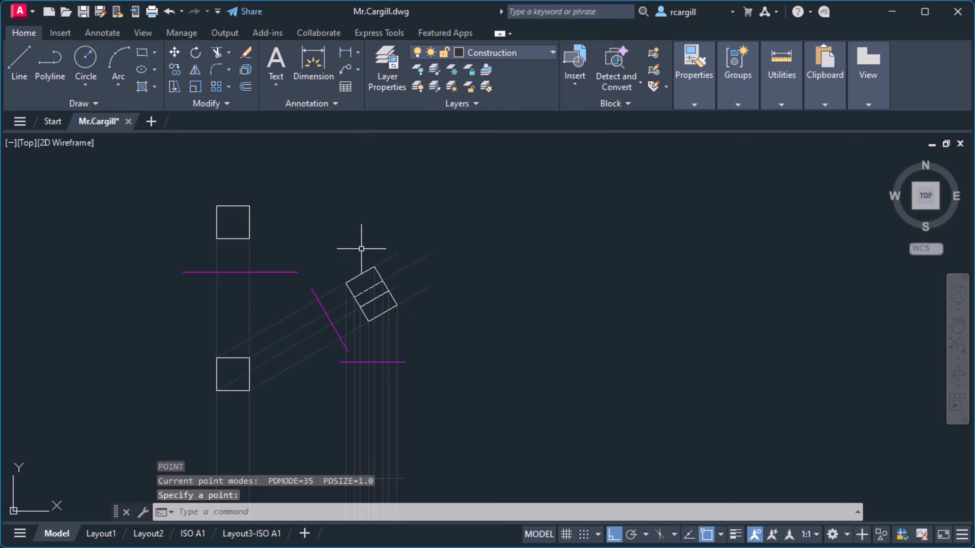
key(Escape)
- Move the four vertical projection lines starting on the tilted view's right edge to the cyan layer
scroll(361, 213, up, 4)
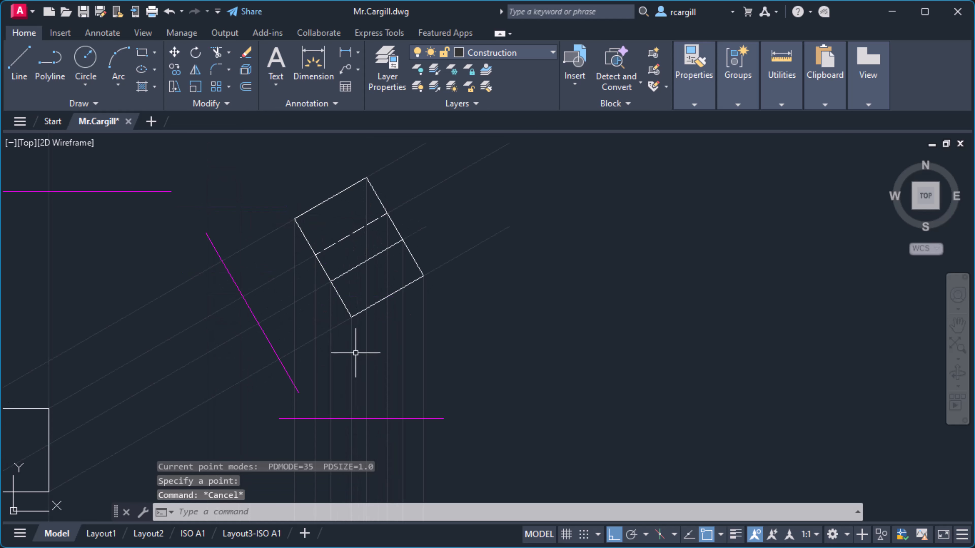
drag(437, 344, 361, 340)
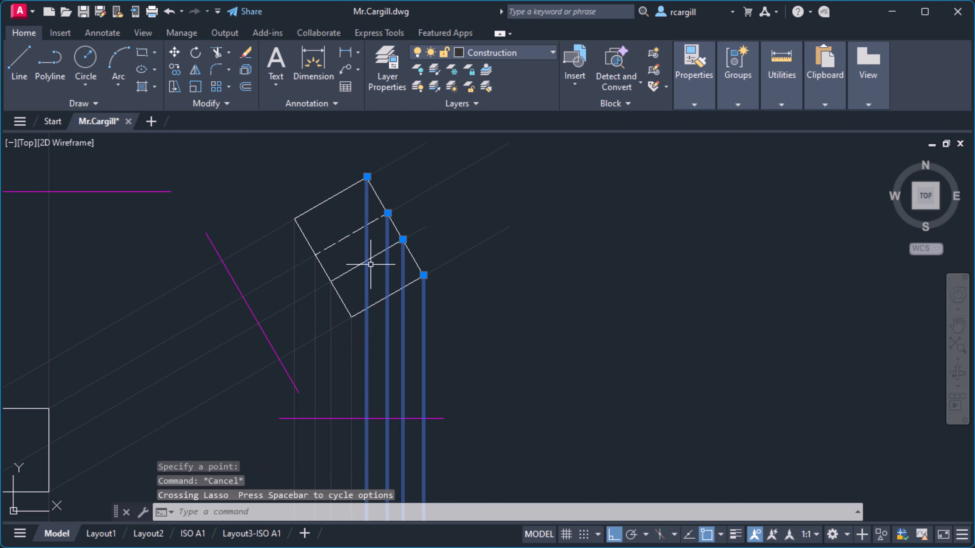
click(529, 54)
click(518, 157)
key(Escape)
- Measure the distance from the tilted magenta reference line to the lower square's upper-right corner along the projection line
middle_drag(409, 161, 416, 298)
scroll(426, 297, up, 2)
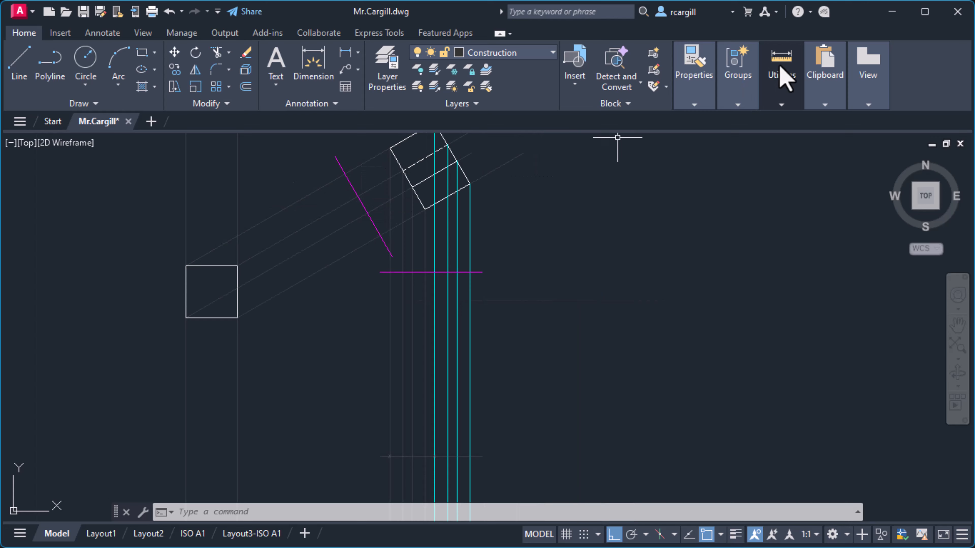
click(782, 74)
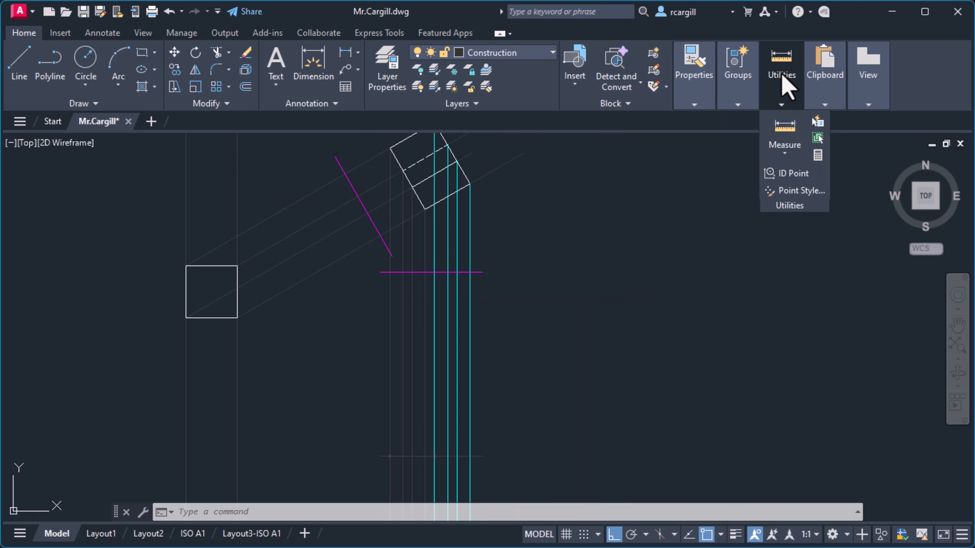
click(785, 153)
click(805, 212)
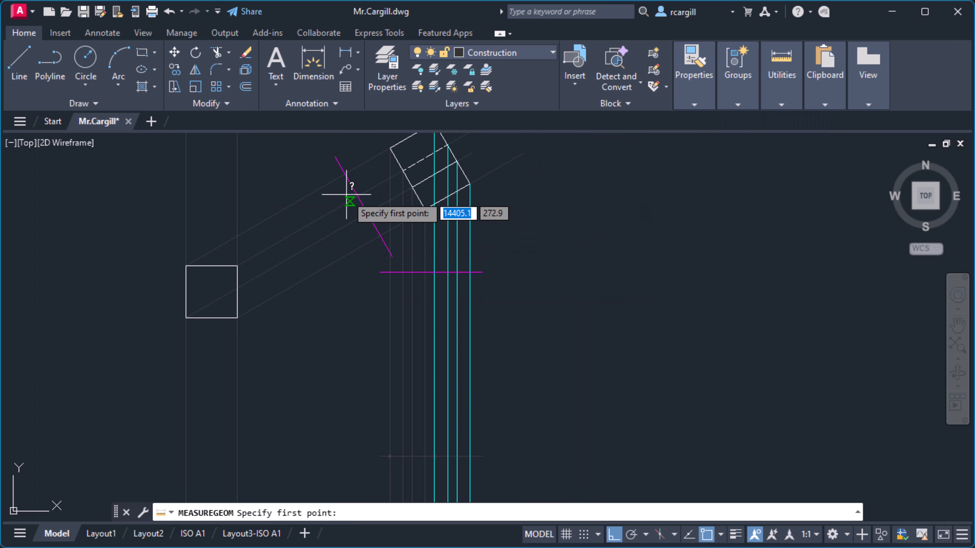
click(358, 197)
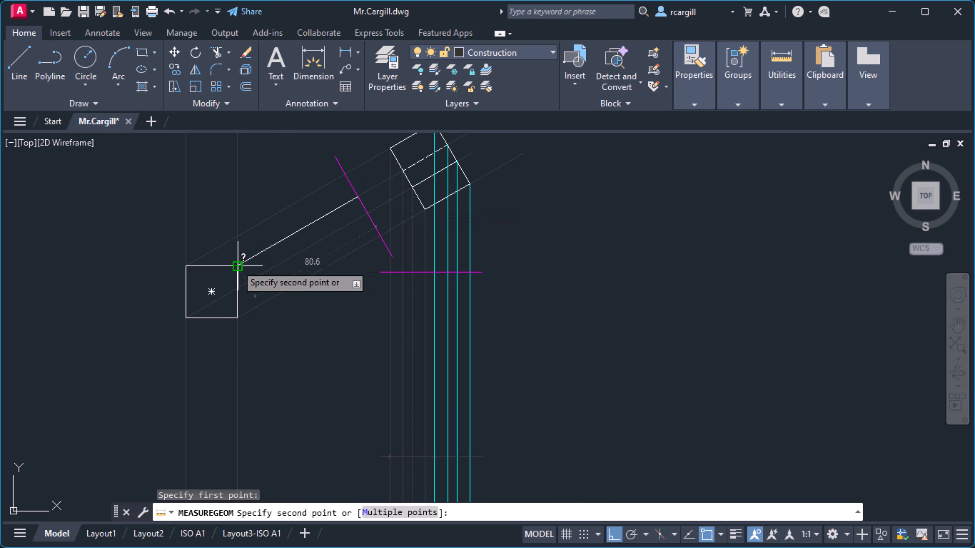
key(Escape)
key(Escape)
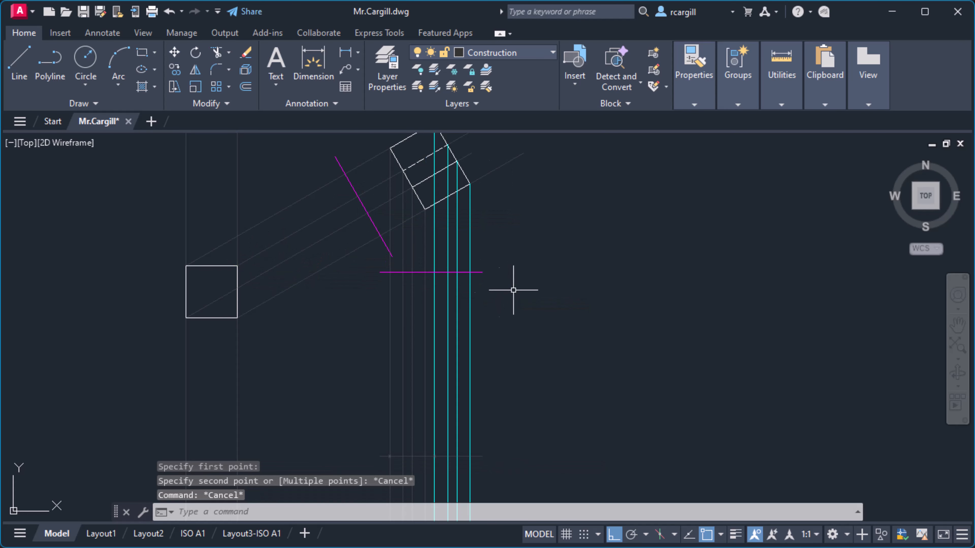
- Offset the horizontal magenta reference line below the tilted view downward by 80.6
text(OFFSET)
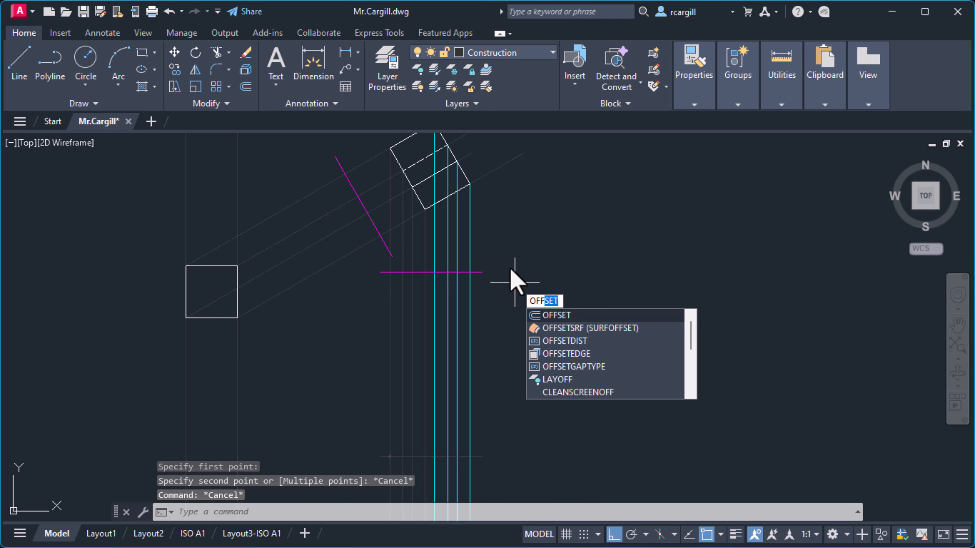
key(Return)
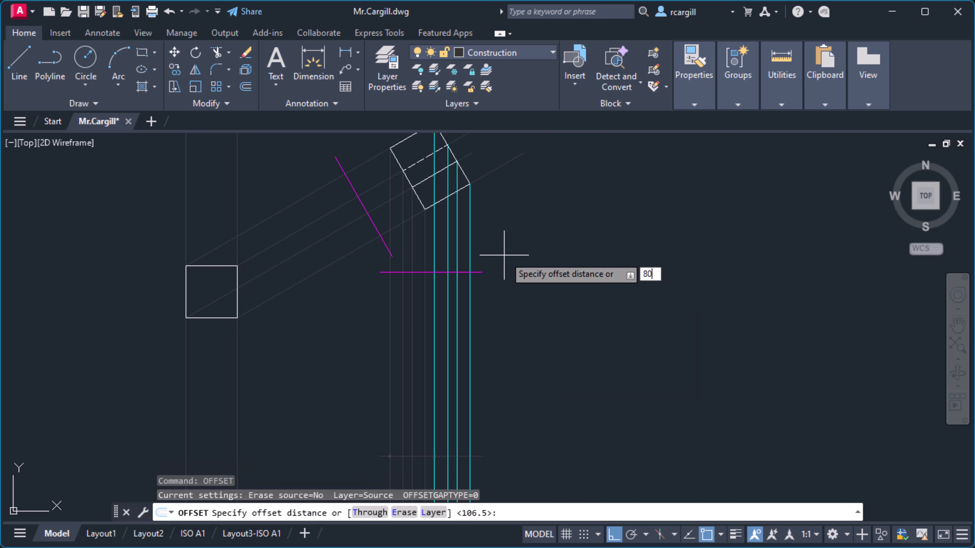
text(80.6)
key(Return)
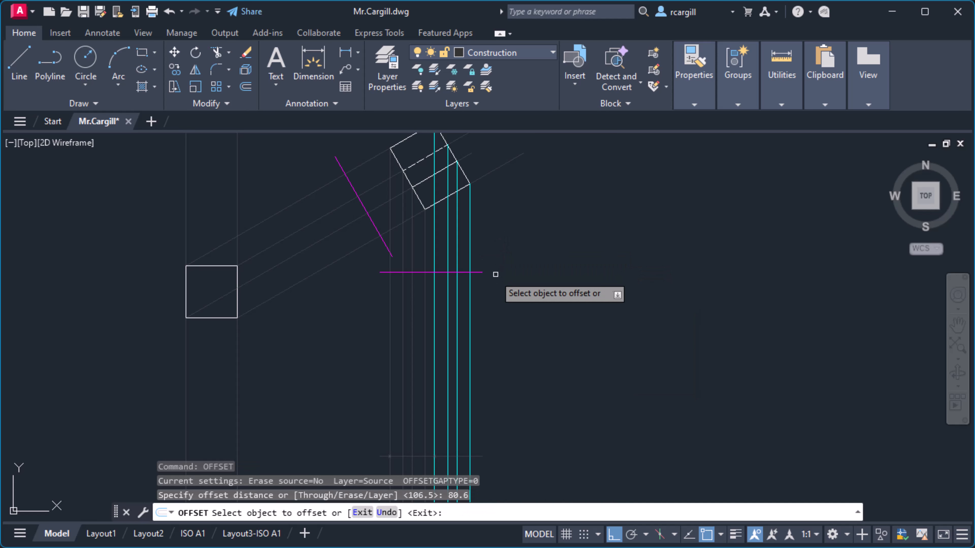
click(479, 272)
scroll(499, 315, down, 4)
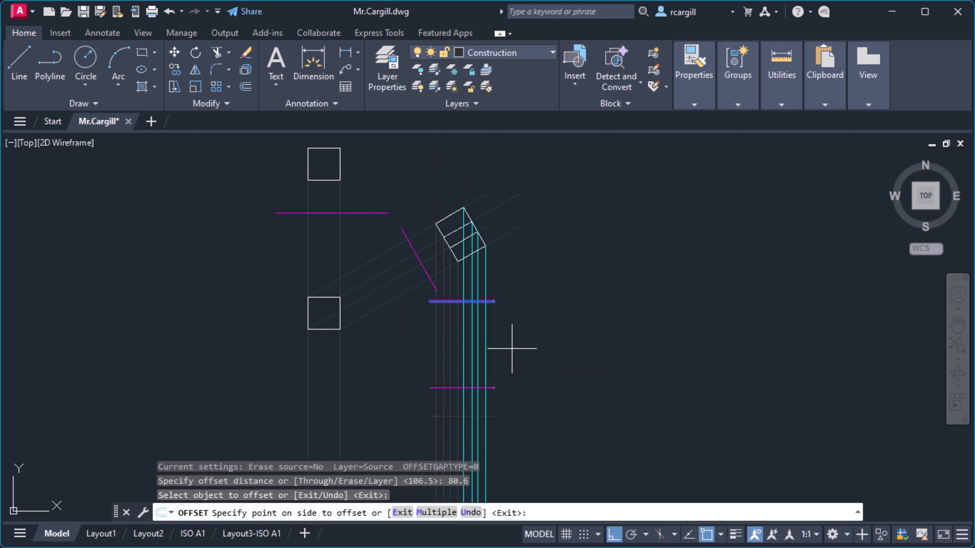
click(495, 327)
key(Escape)
- Move the new 80.6 offset line to the Construction layer
scroll(424, 257, up, 5)
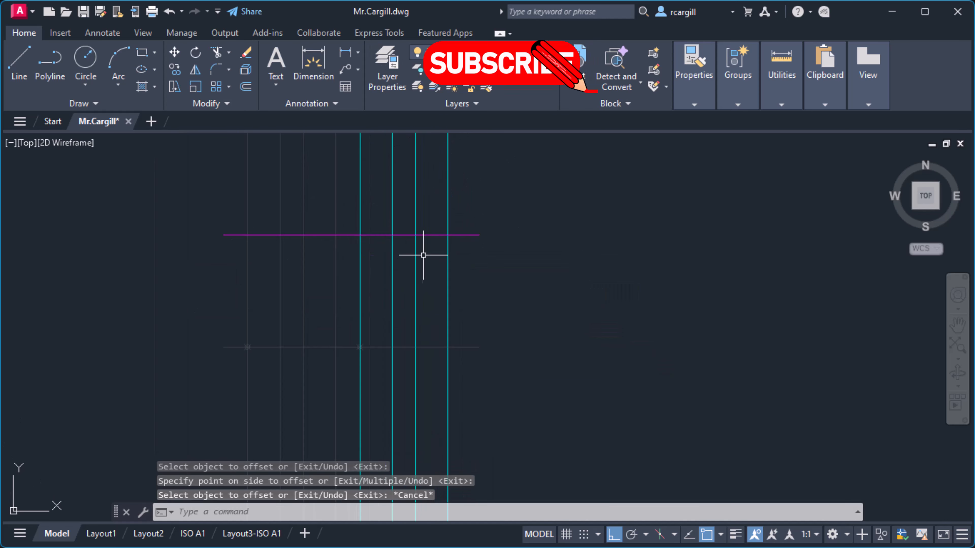
click(442, 235)
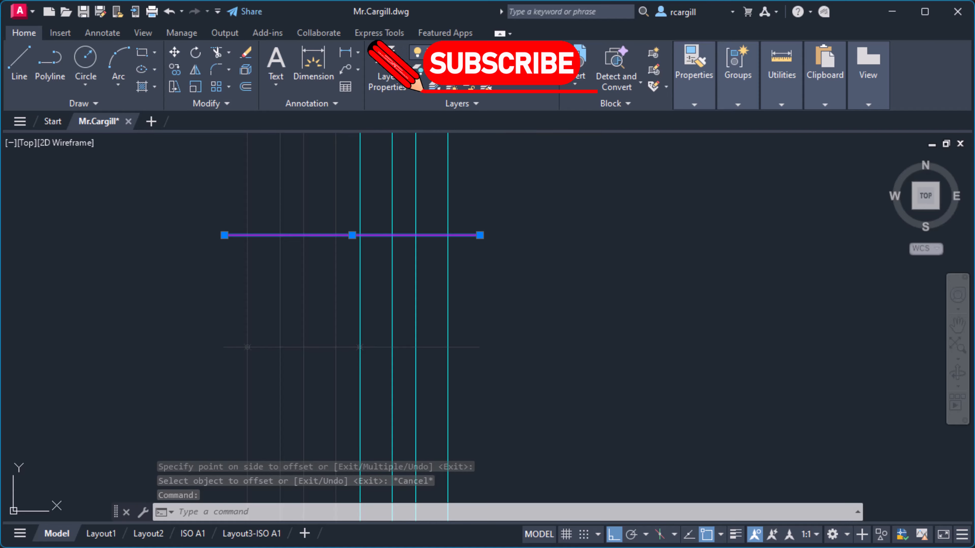
click(533, 53)
click(516, 138)
key(Escape)
key(Escape)
- Place a point where the second vertical projection line from the left crosses the 80.6 offset construction line
scroll(549, 324, down, 3)
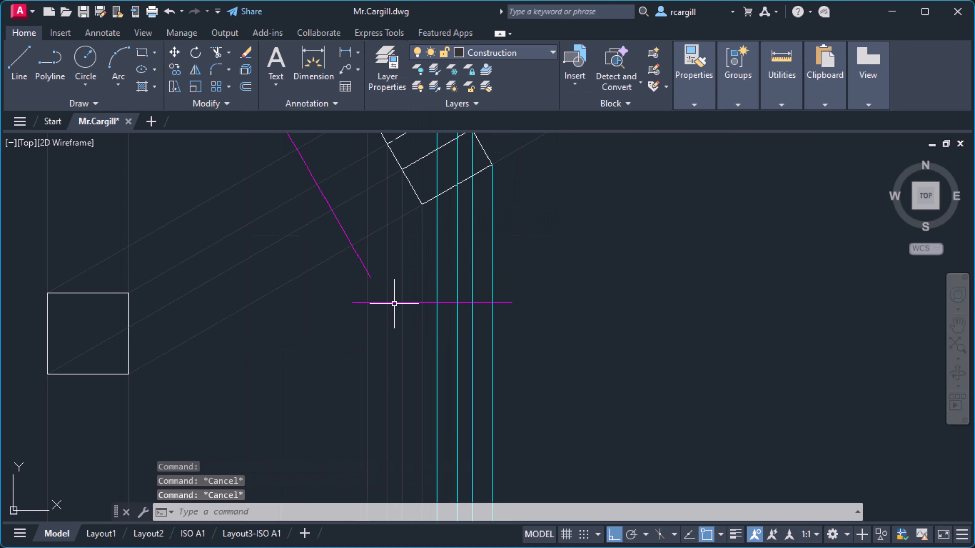
scroll(403, 283, down, 2)
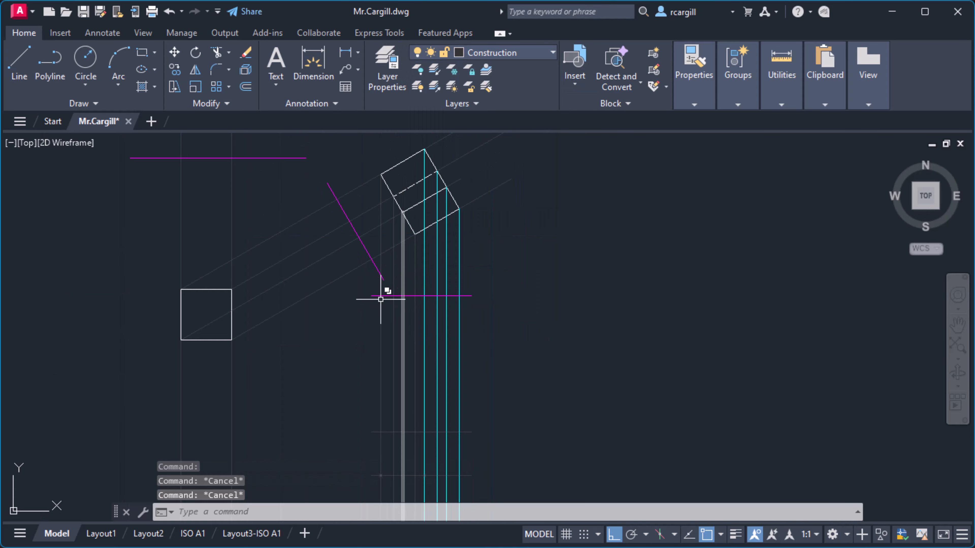
click(294, 253)
scroll(410, 184, up, 3)
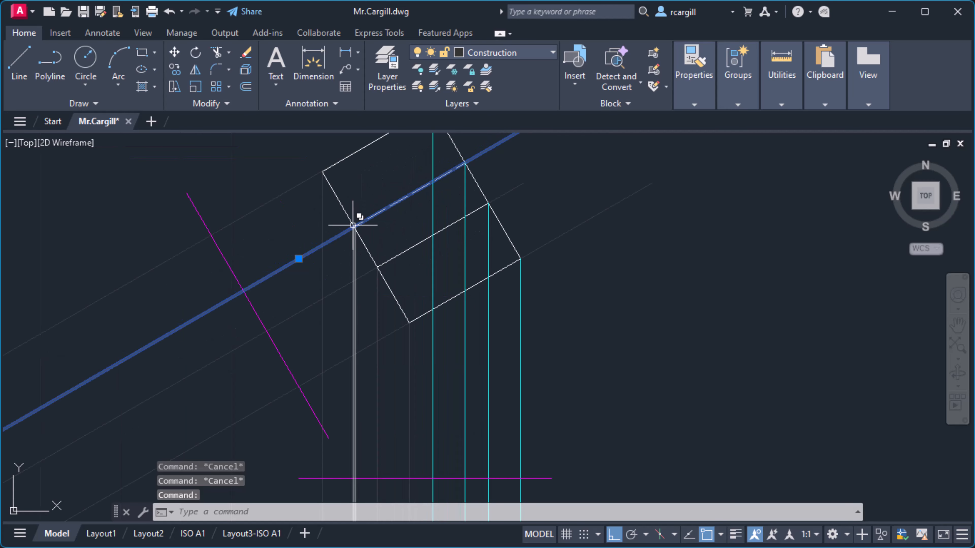
click(353, 242)
scroll(376, 303, down, 8)
mouse_move(431, 439)
middle_down()
mouse_move(441, 309)
mouse_move(456, 285)
middle_up()
scroll(411, 215, up, 5)
scroll(413, 204, up, 2)
middle_drag(411, 193, 446, 385)
scroll(403, 303, up, 3)
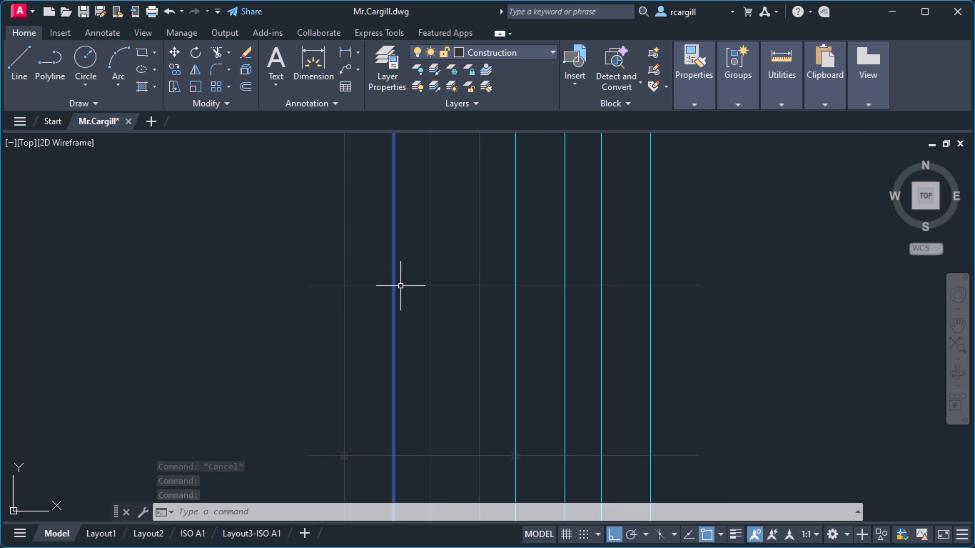
key(Escape)
key(Escape)
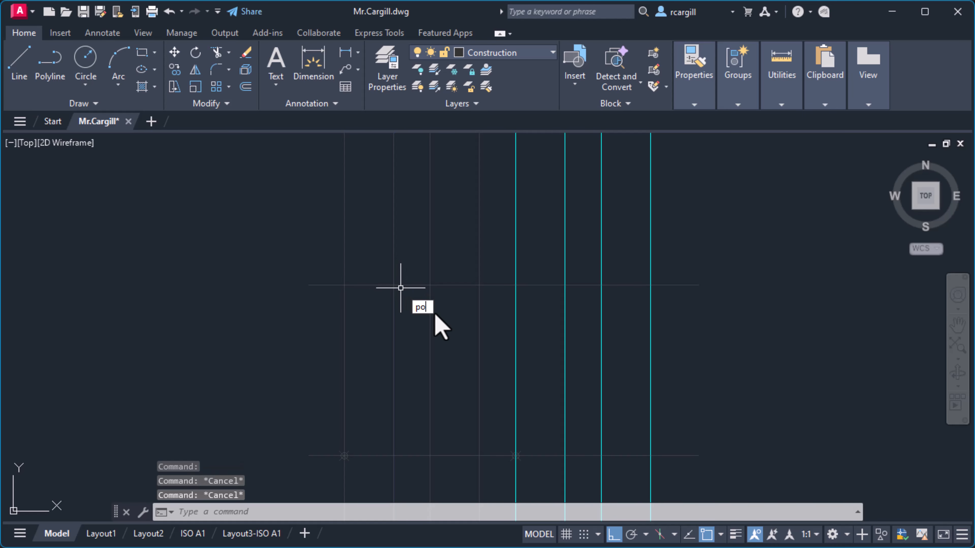
key(Return)
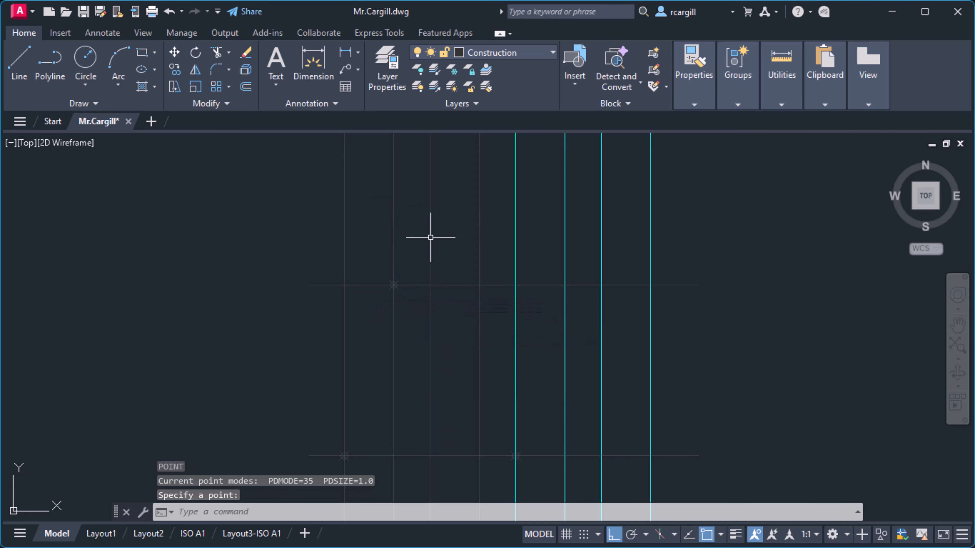
key(Escape)
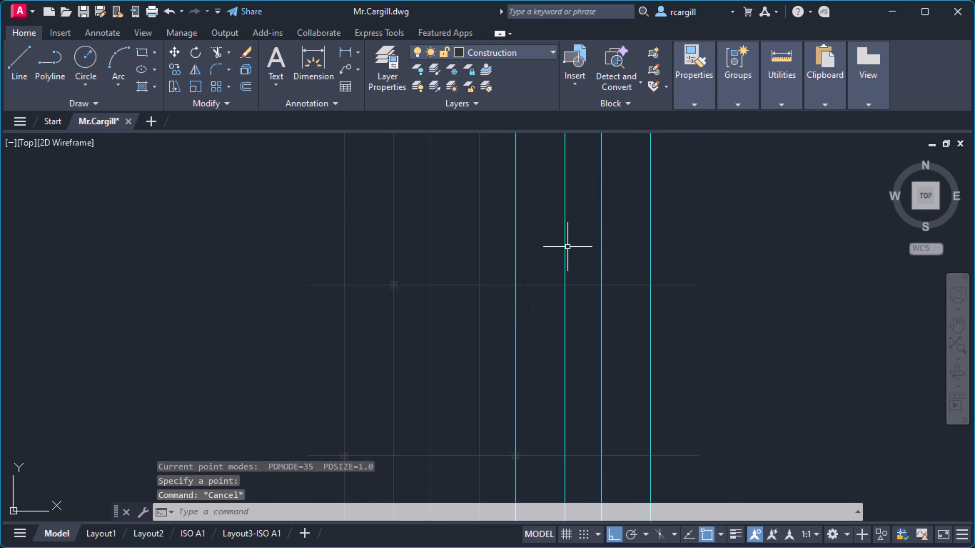
- Place a point where the second cyan vertical projection line from the left crosses the 80.6 offset construction line
scroll(429, 257, down, 5)
middle_drag(403, 188, 407, 355)
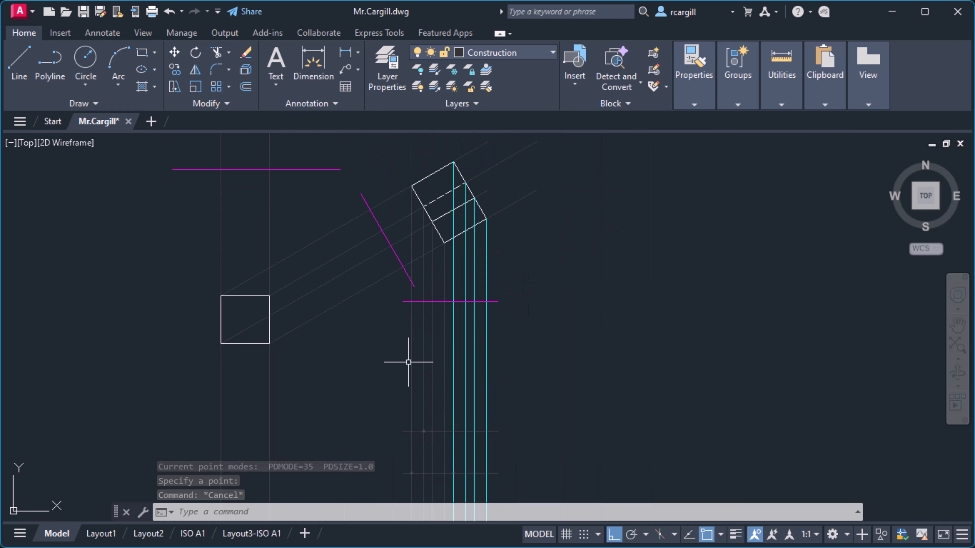
click(350, 246)
scroll(423, 185, up, 8)
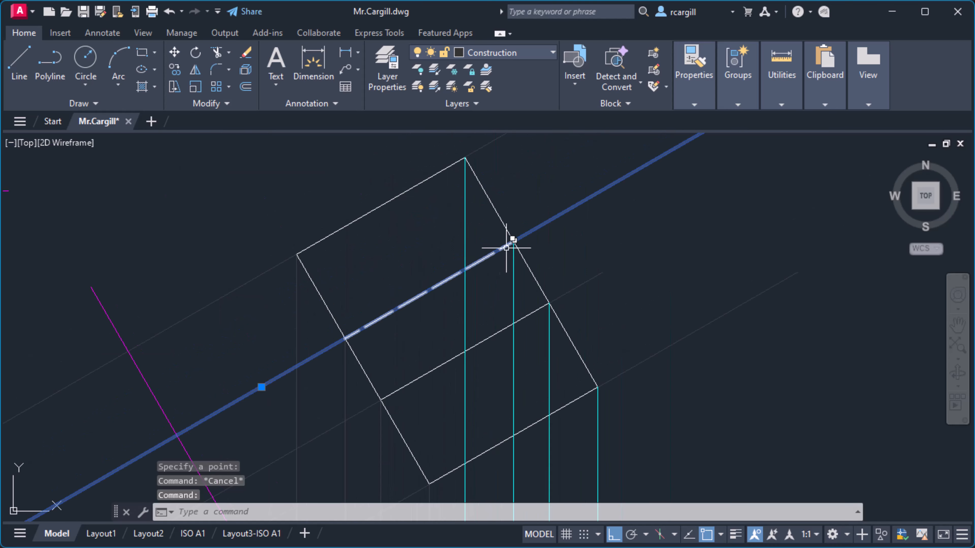
click(513, 257)
scroll(499, 276, down, 10)
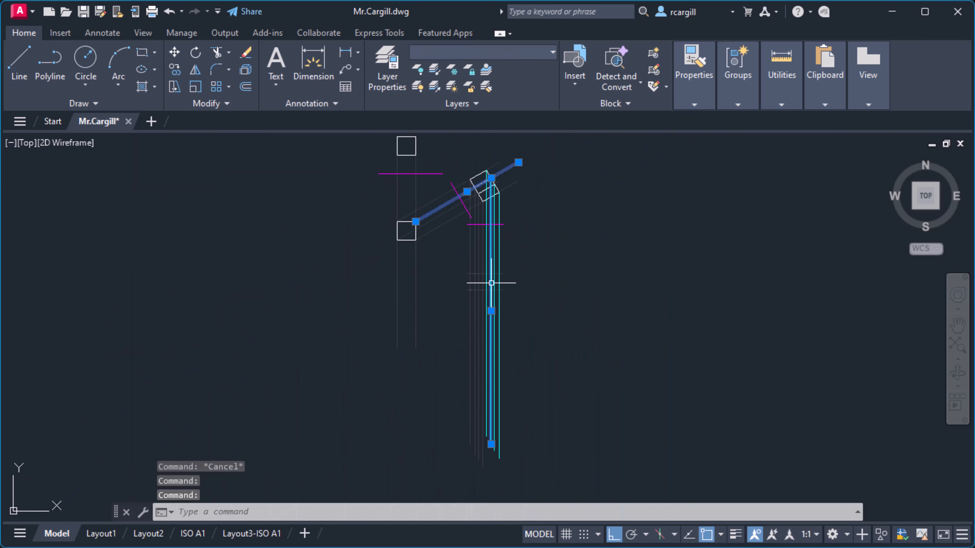
scroll(491, 292, up, 7)
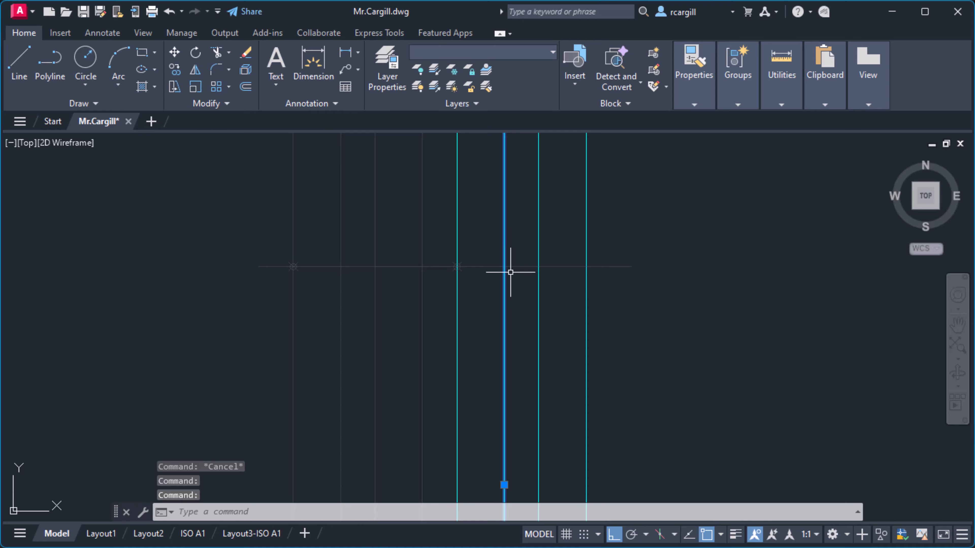
key(Escape)
key(Escape)
key(Escape)
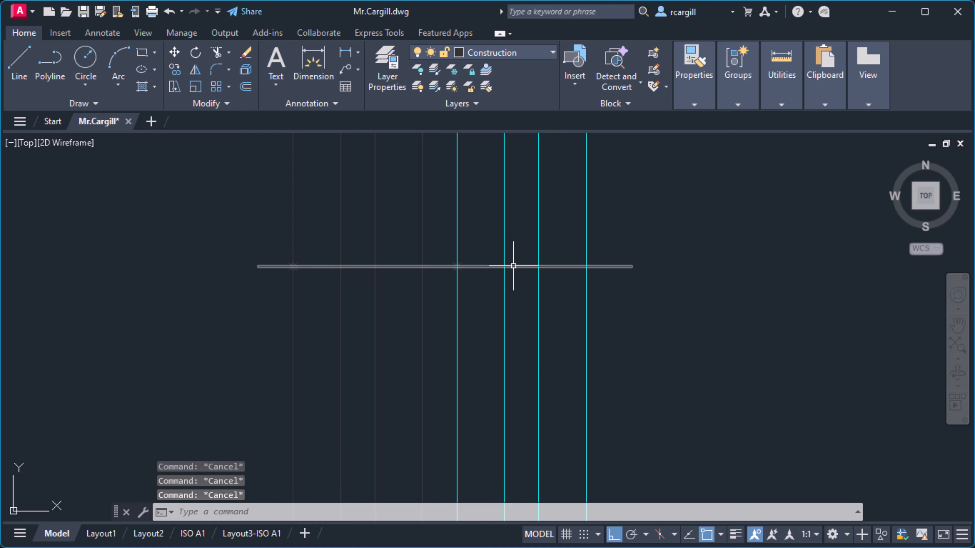
text(po)
key(Return)
scroll(530, 322, down, 2)
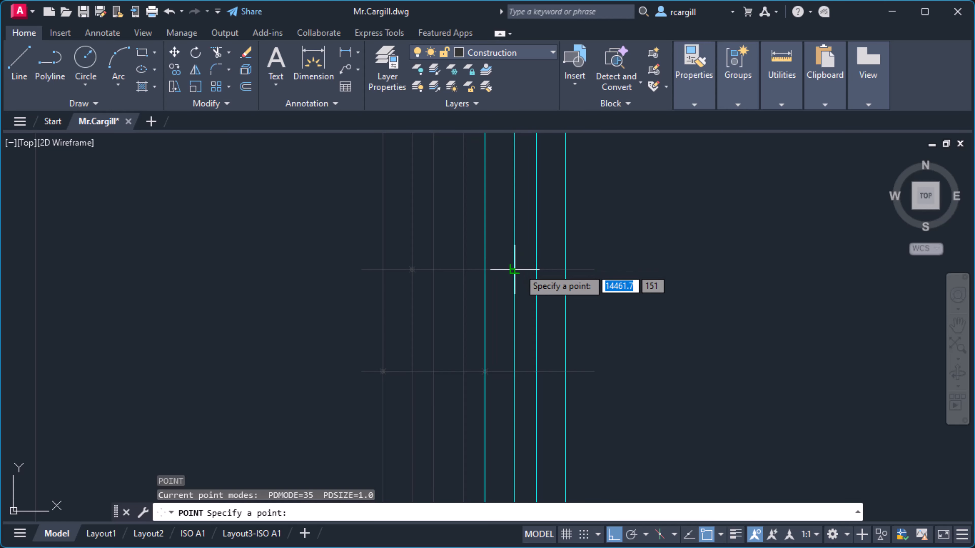
key(Escape)
- Measure the distance from the lower square's lower-left corner to the tilted magenta reference line along the projection line
scroll(565, 284, down, 2)
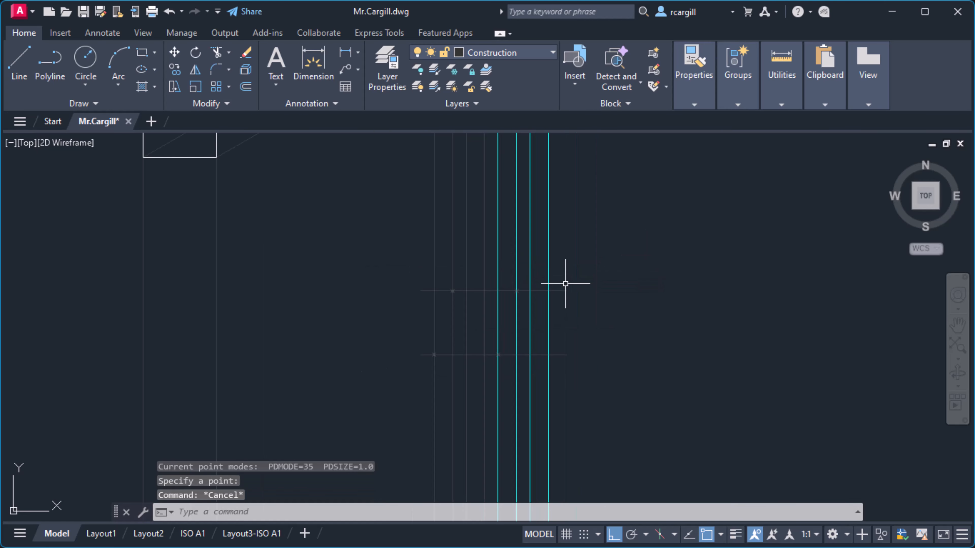
middle_drag(513, 232, 498, 322)
middle_drag(464, 259, 469, 324)
click(782, 107)
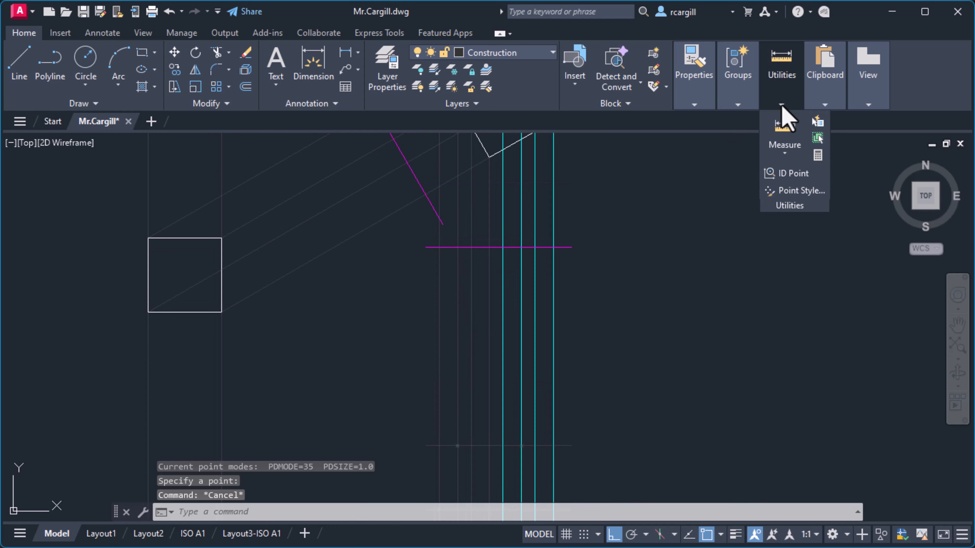
click(783, 153)
click(795, 207)
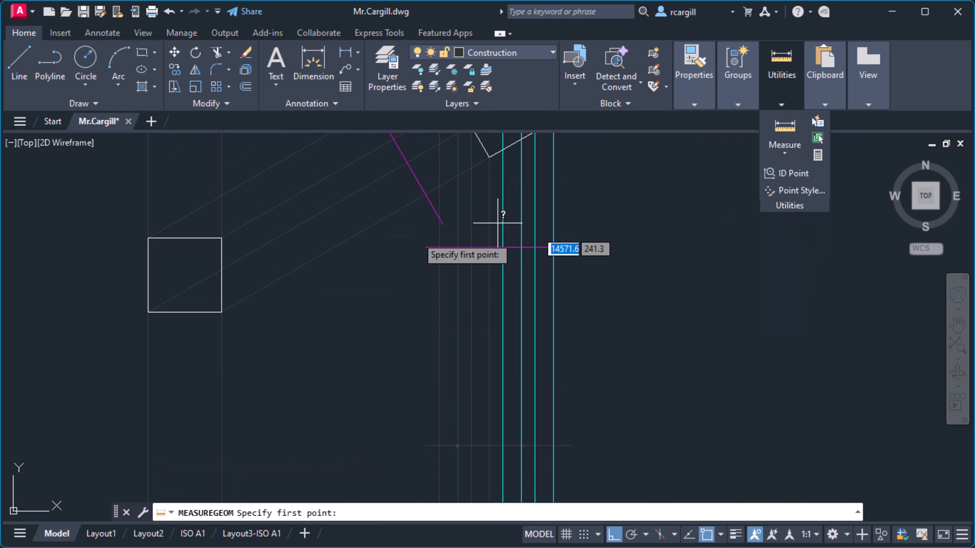
click(149, 312)
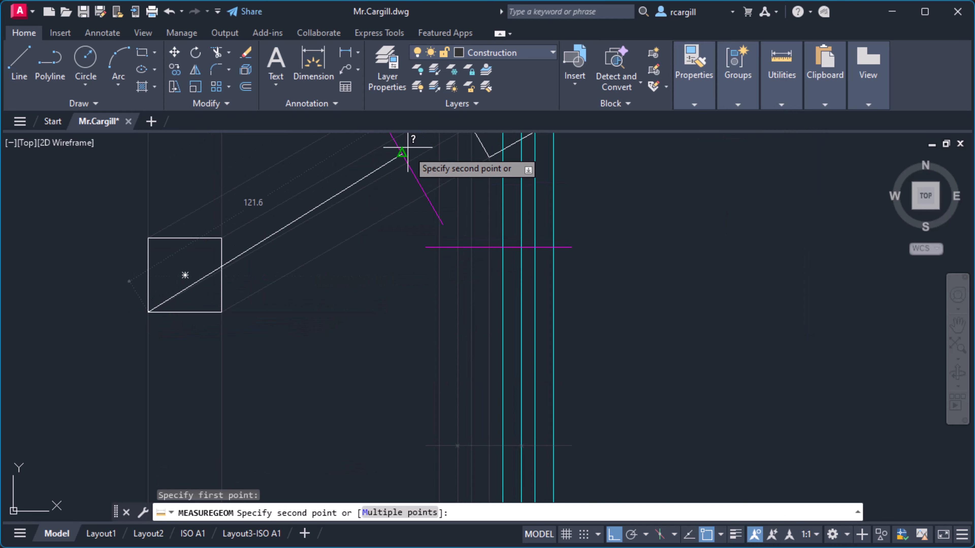
key(Escape)
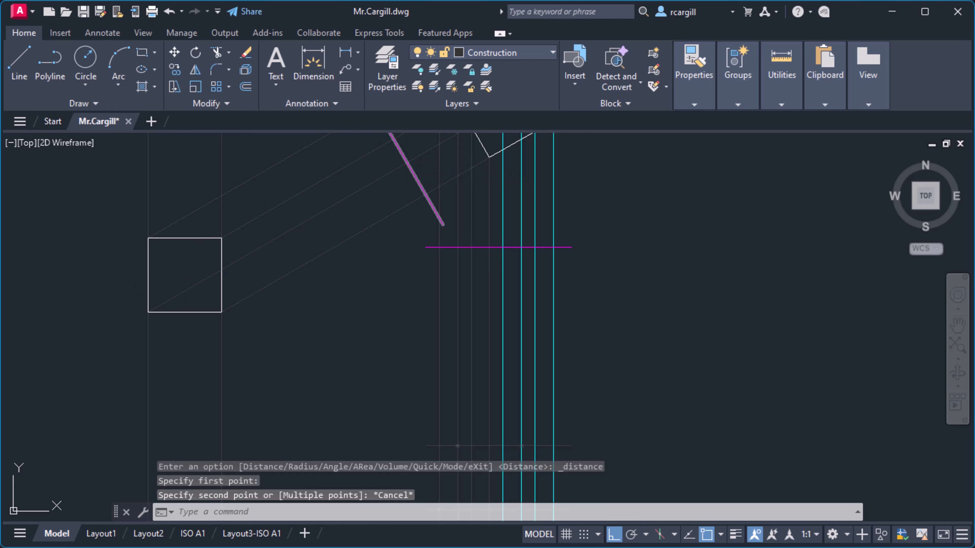
key(Escape)
- Offset the horizontal magenta reference line below the tilted view downward by 121.5
text(off)
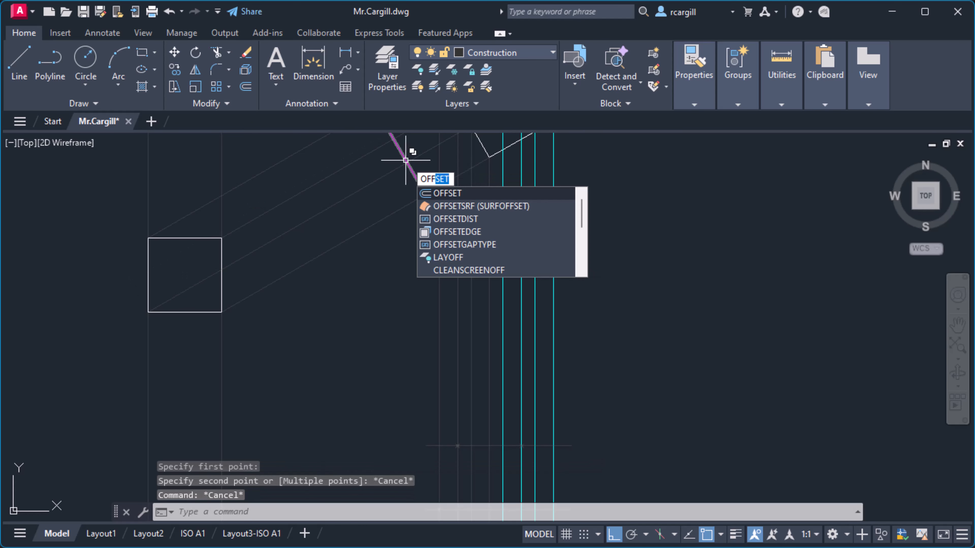
key(Return)
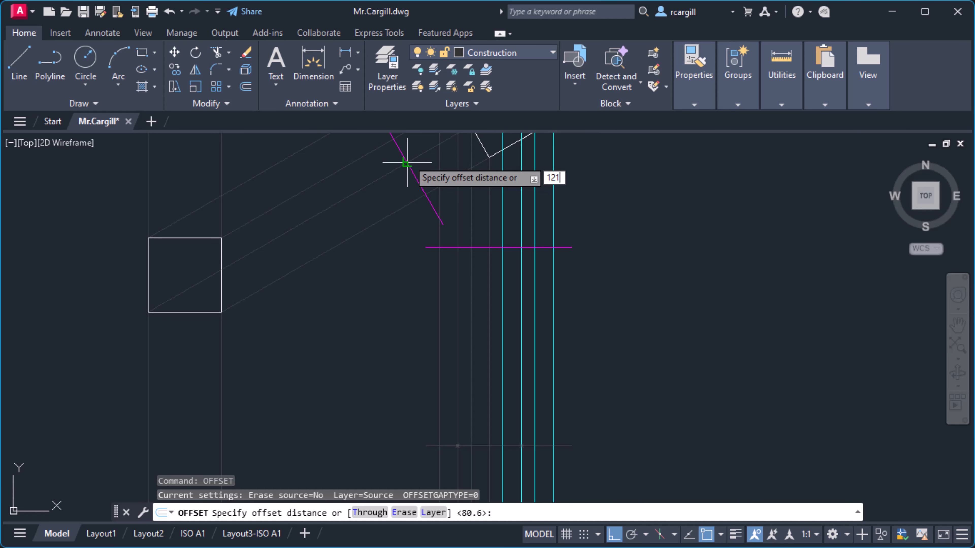
key(Return)
middle_drag(410, 156, 411, 198)
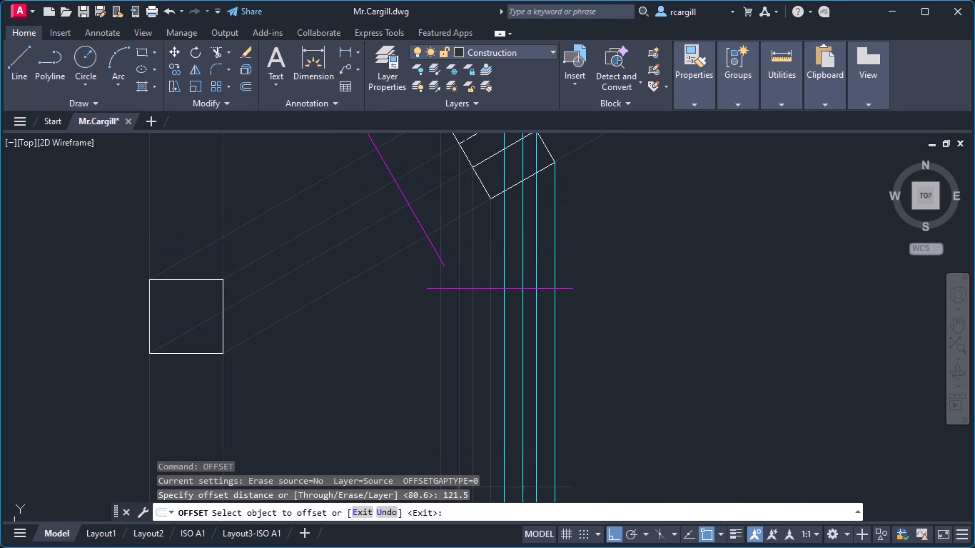
click(526, 289)
middle_drag(598, 398, 507, 253)
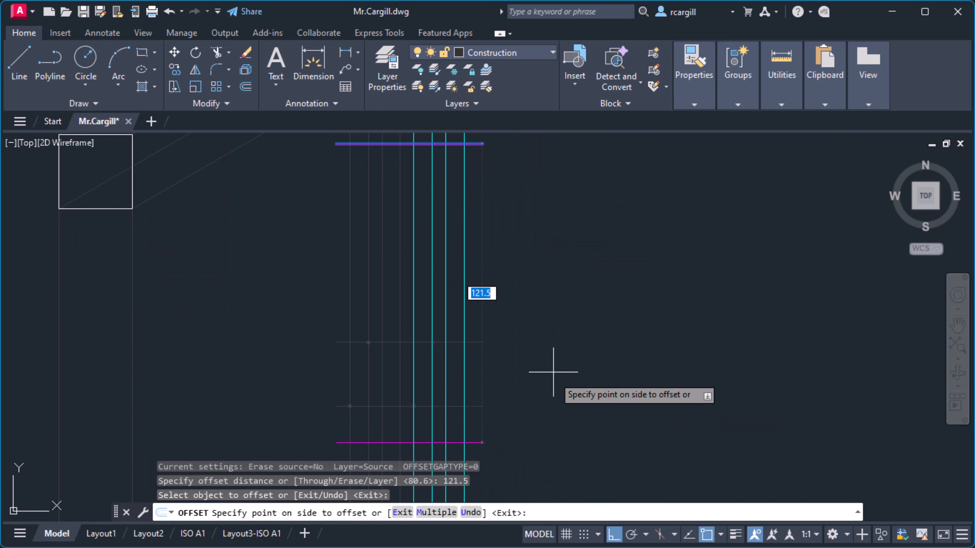
click(551, 375)
key(Escape)
- Move the new 121.5 offset line to the Construction layer
middle_drag(476, 451, 462, 357)
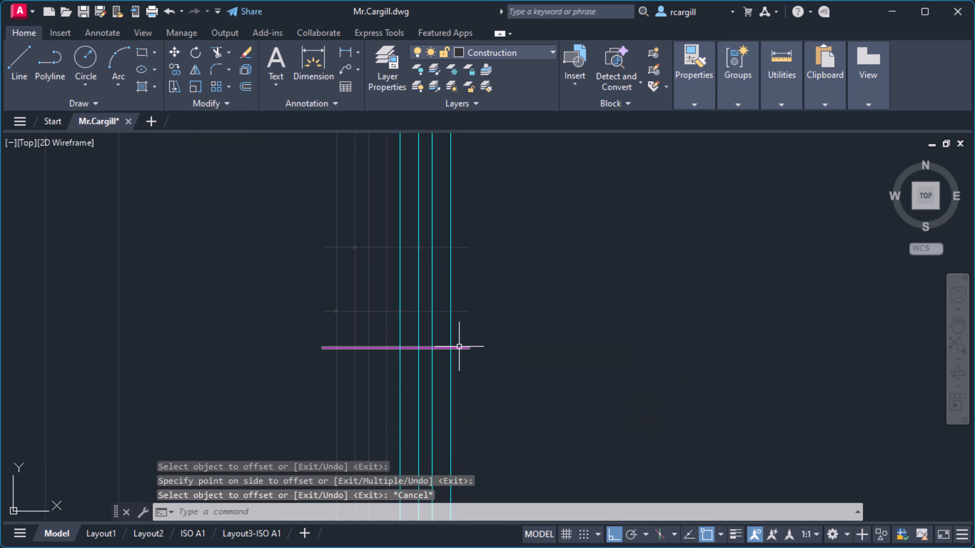
click(459, 346)
click(541, 54)
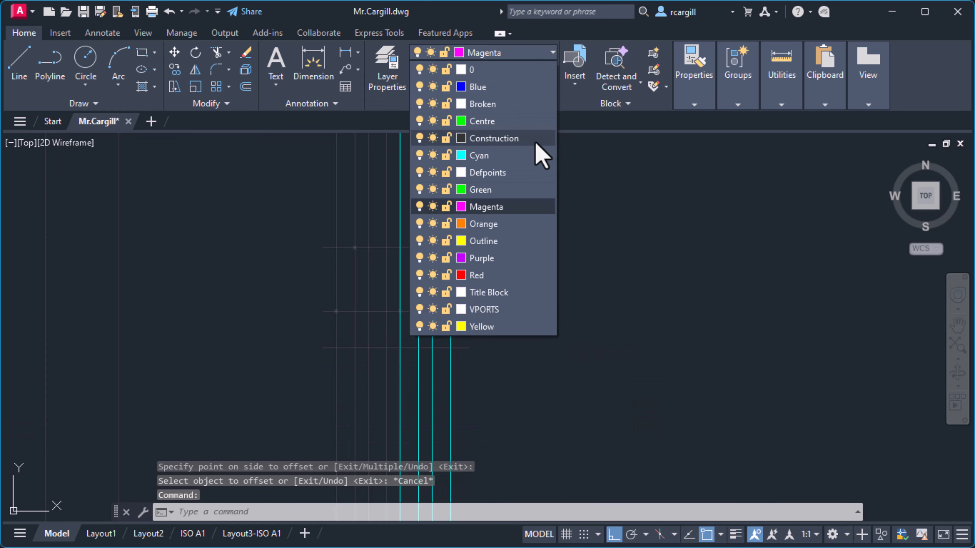
click(536, 143)
scroll(538, 369, down, 2)
middle_drag(346, 200, 359, 244)
key(Escape)
- Trace the lower-left corner's projection line through the tilted view and place a point where the third grey vertical line crosses the 121.5 offset line
click(357, 190)
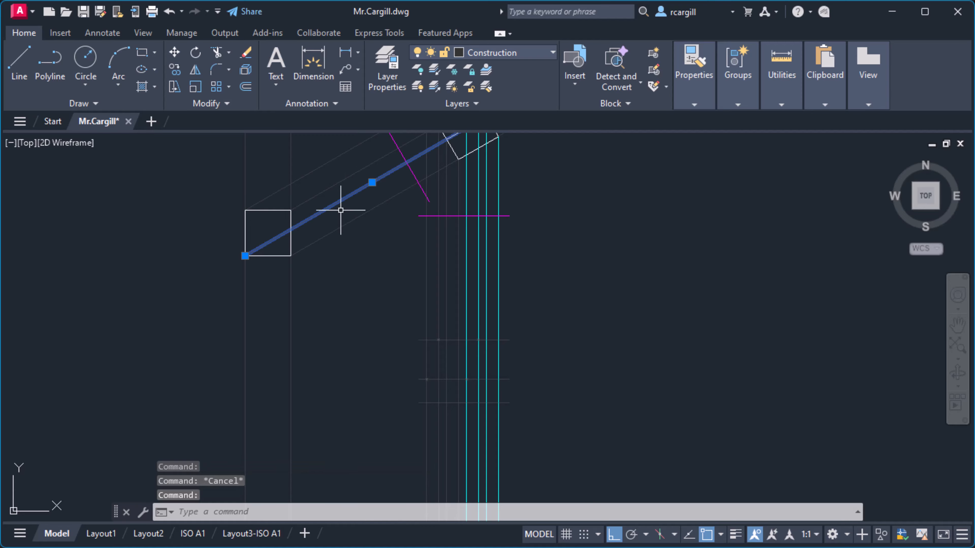
middle_drag(341, 206, 314, 291)
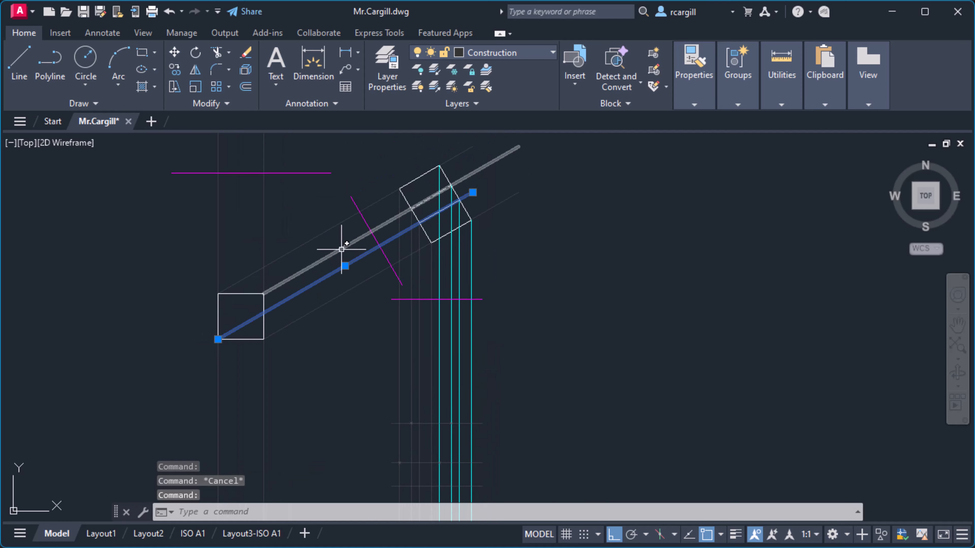
scroll(416, 227, up, 2)
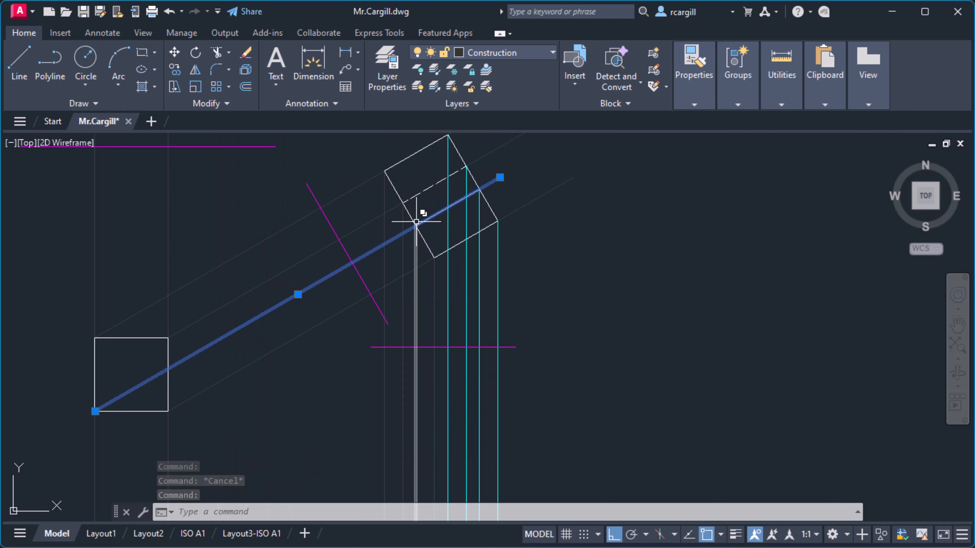
click(416, 241)
scroll(416, 236, down, 6)
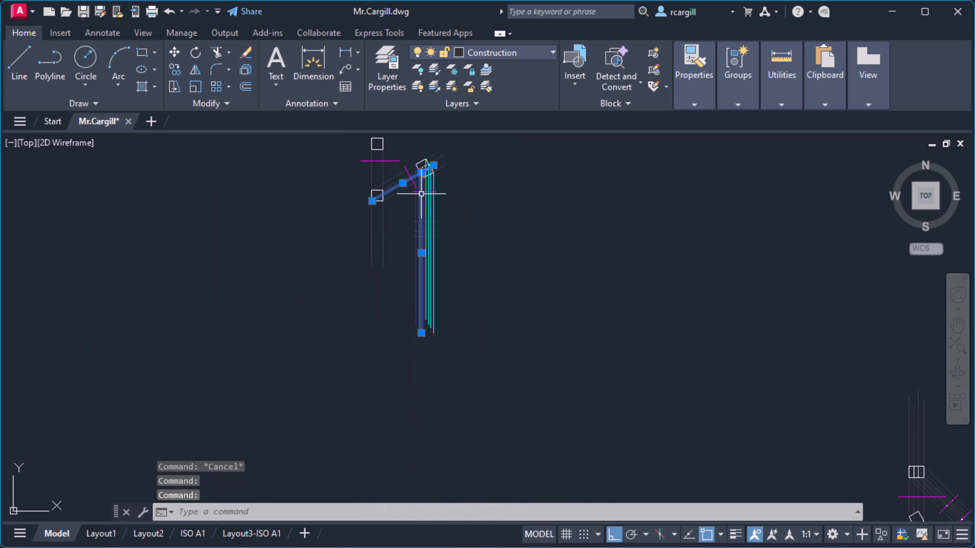
scroll(421, 266, up, 6)
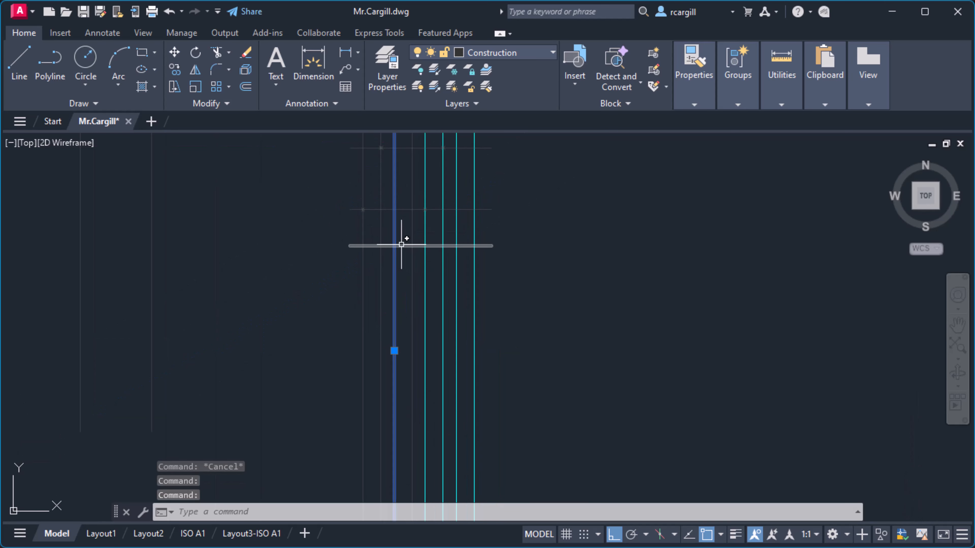
key(Escape)
key(Escape)
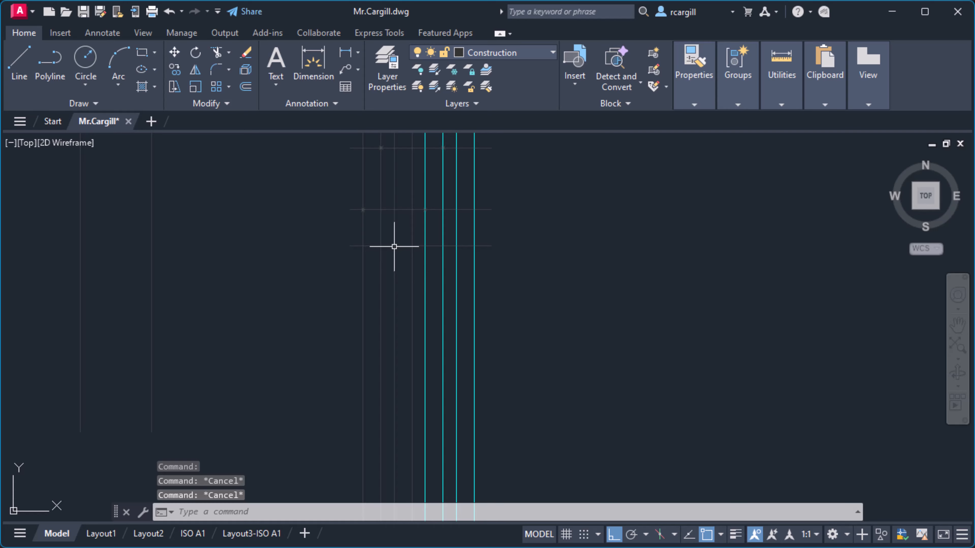
text(po)
key(Return)
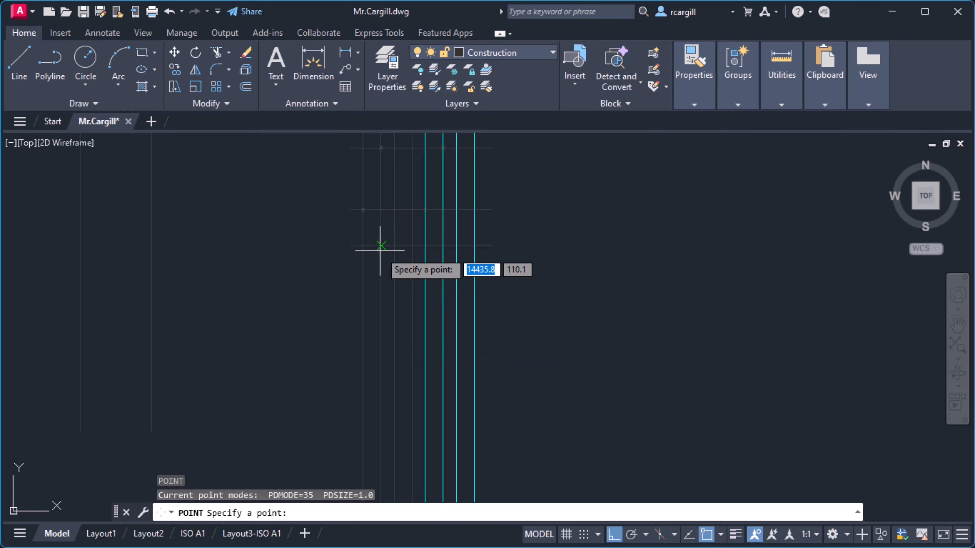
click(395, 245)
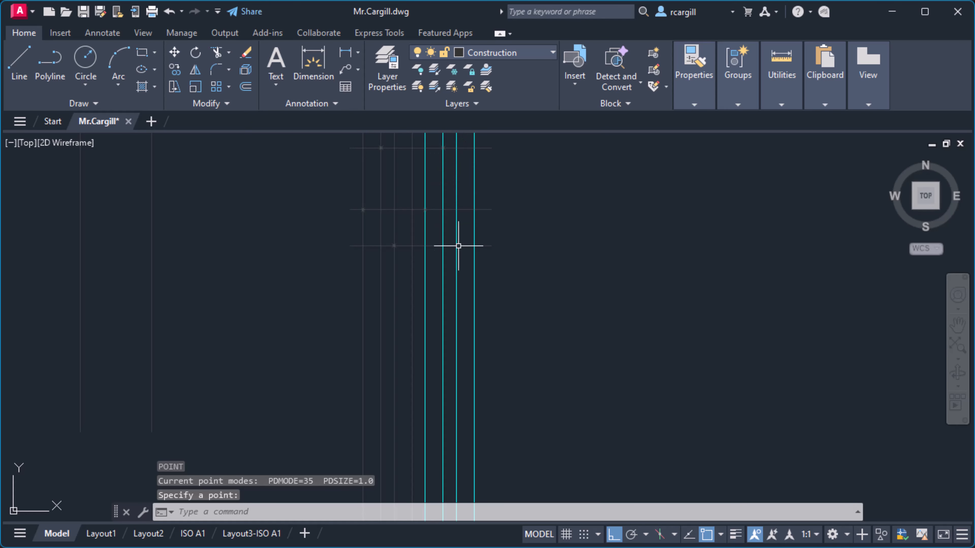
- Place a point where the third cyan vertical projection line from the left crosses the 121.5 offset construction line
scroll(458, 260, down, 5)
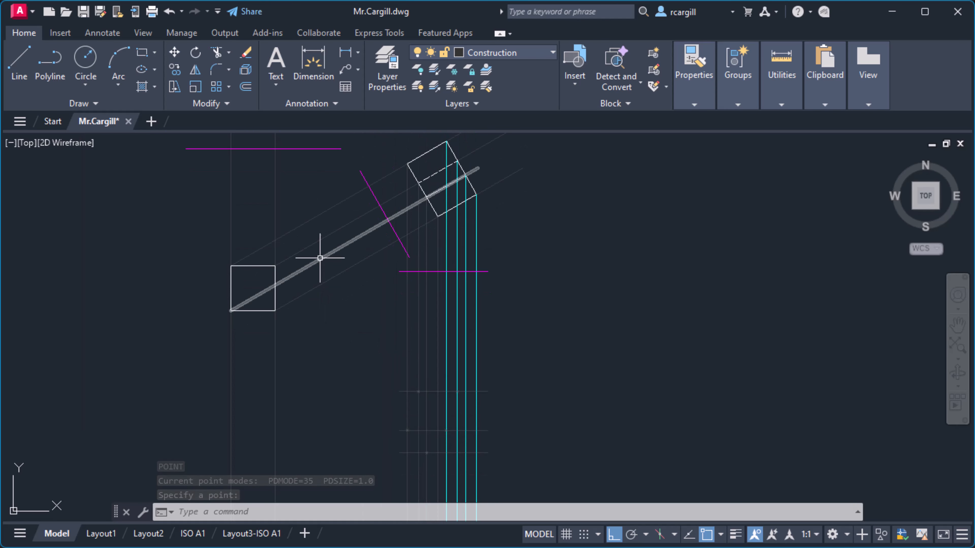
click(320, 258)
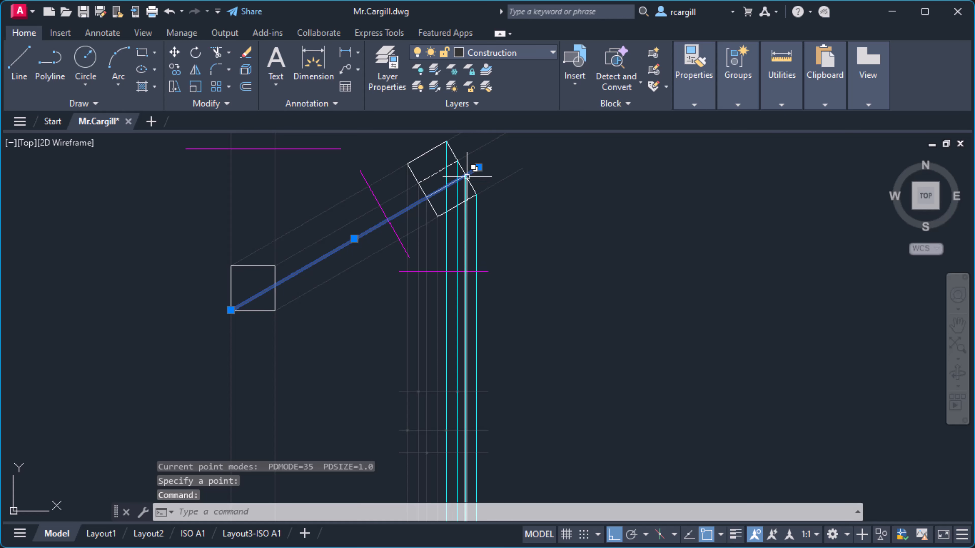
click(464, 210)
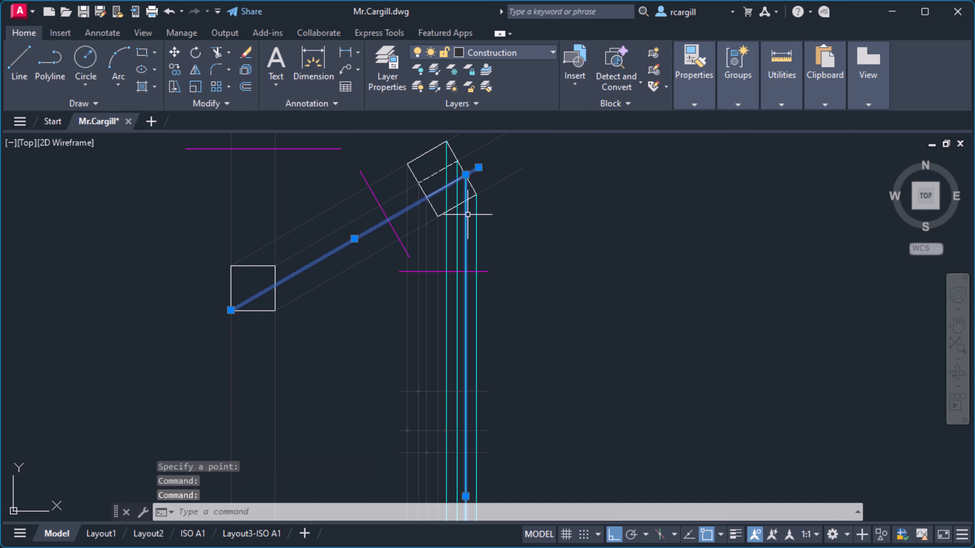
scroll(485, 285, down, 2)
middle_drag(485, 286, 482, 174)
scroll(474, 306, up, 4)
scroll(457, 226, up, 4)
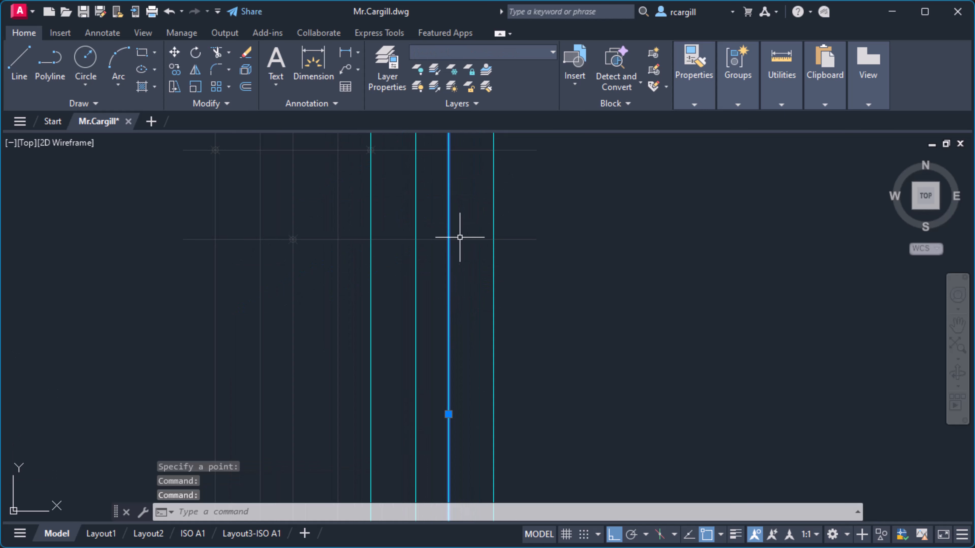
key(Escape)
key(Escape)
text(p)
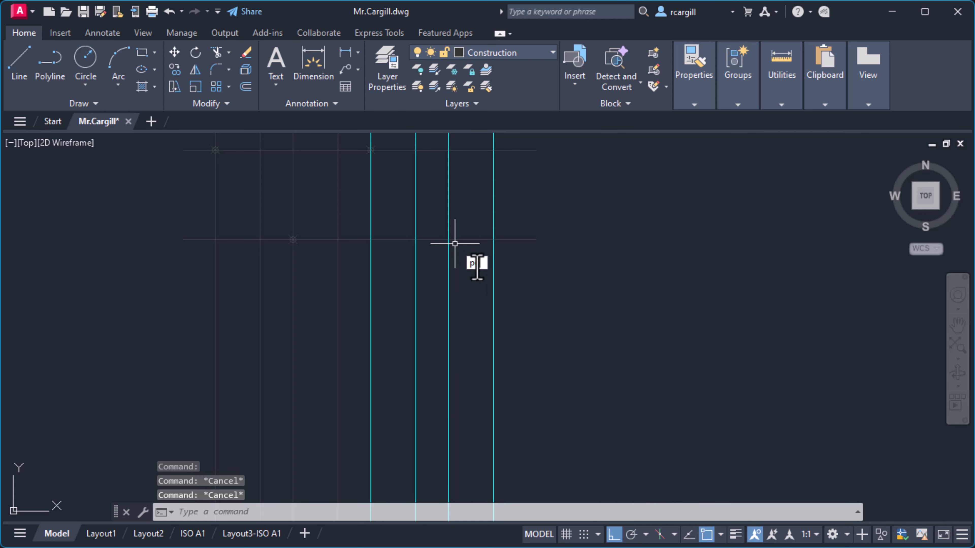
text(o)
key(Return)
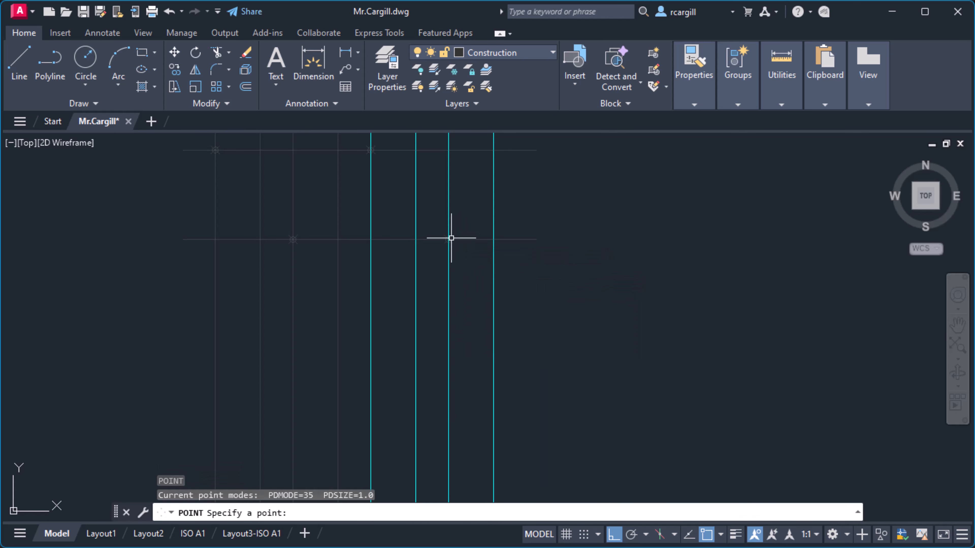
scroll(628, 290, down, 2)
key(Escape)
key(Escape)
key(Escape)
- Measure the distance from the square's lower-right corner along its projection line to the tilted magenta reference line
scroll(618, 270, down, 2)
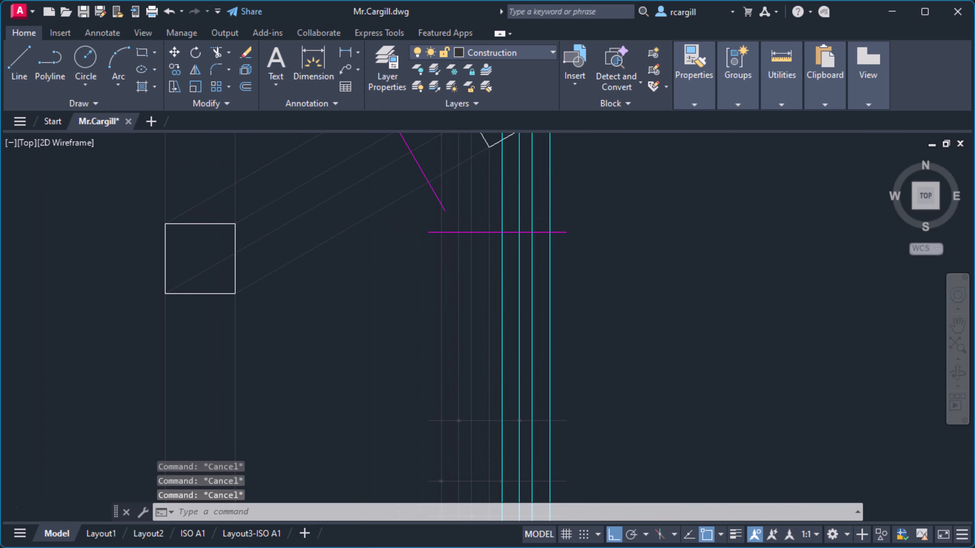
mouse_move(772, 102)
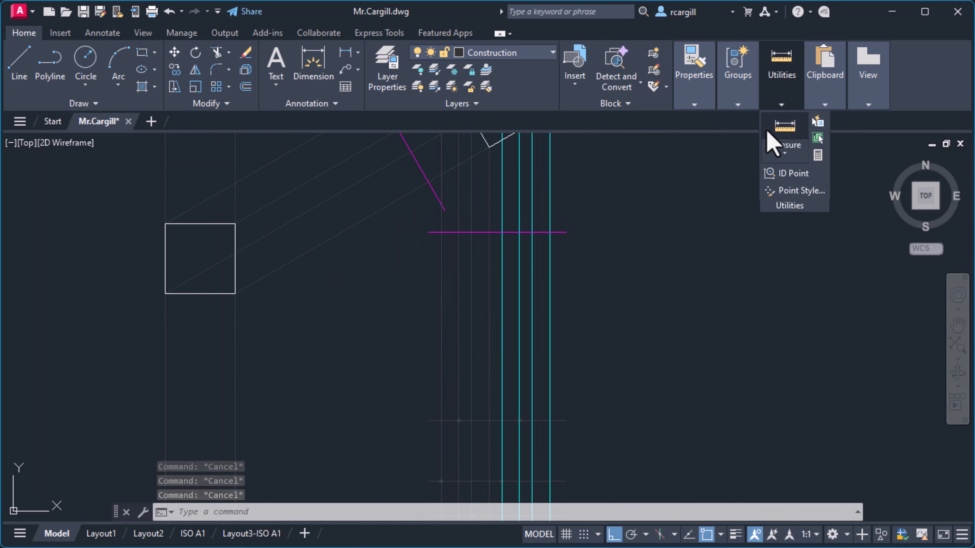
click(779, 148)
click(803, 209)
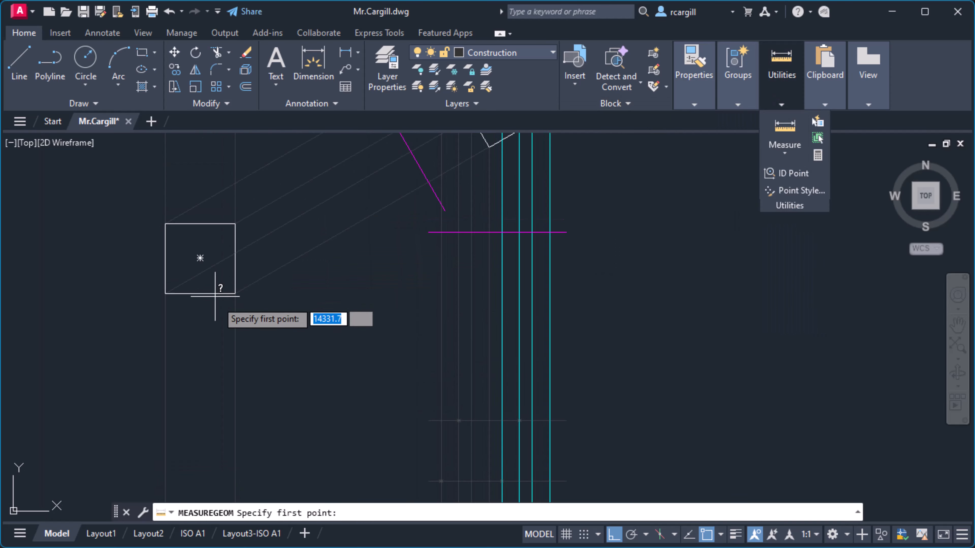
click(236, 294)
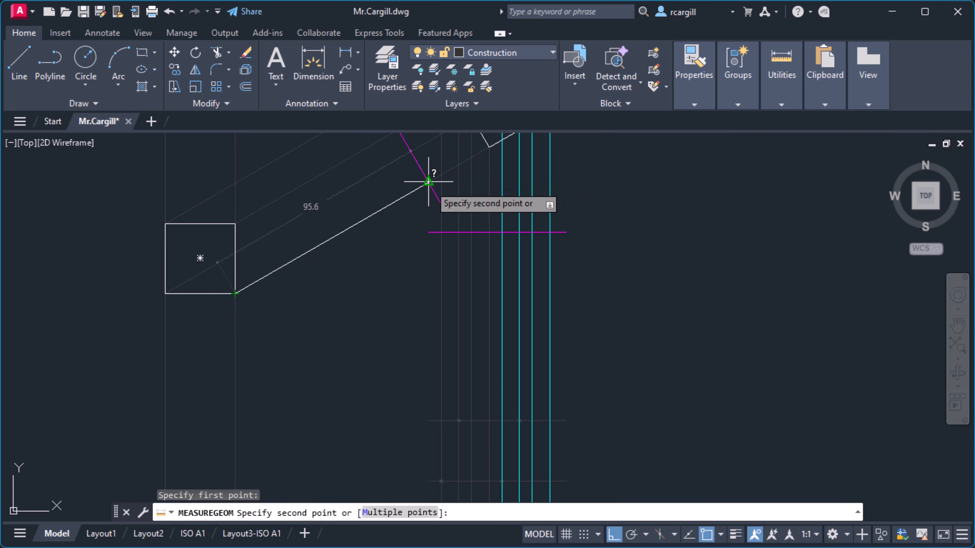
key(Escape)
key(Escape)
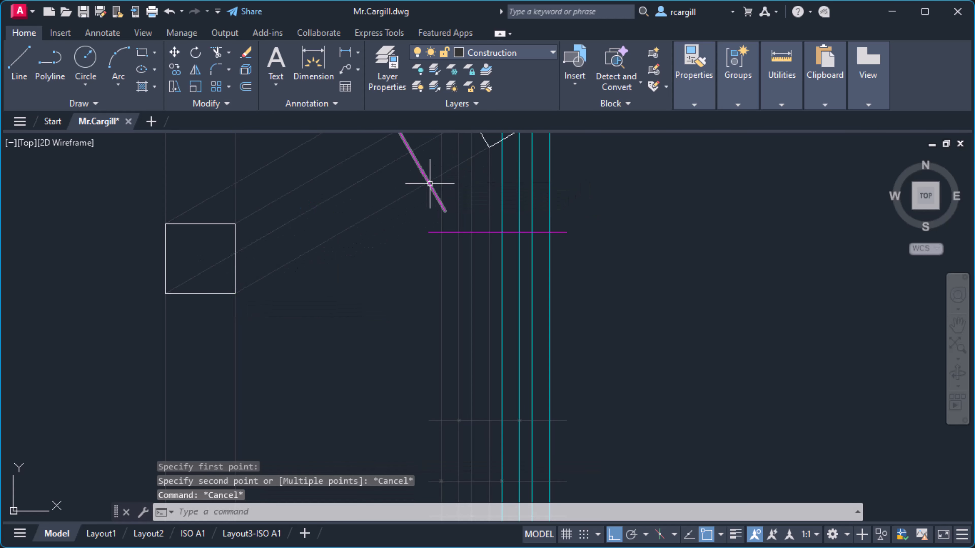
- Offset the horizontal magenta reference line below the tilted view downward by 95.6
text(off)
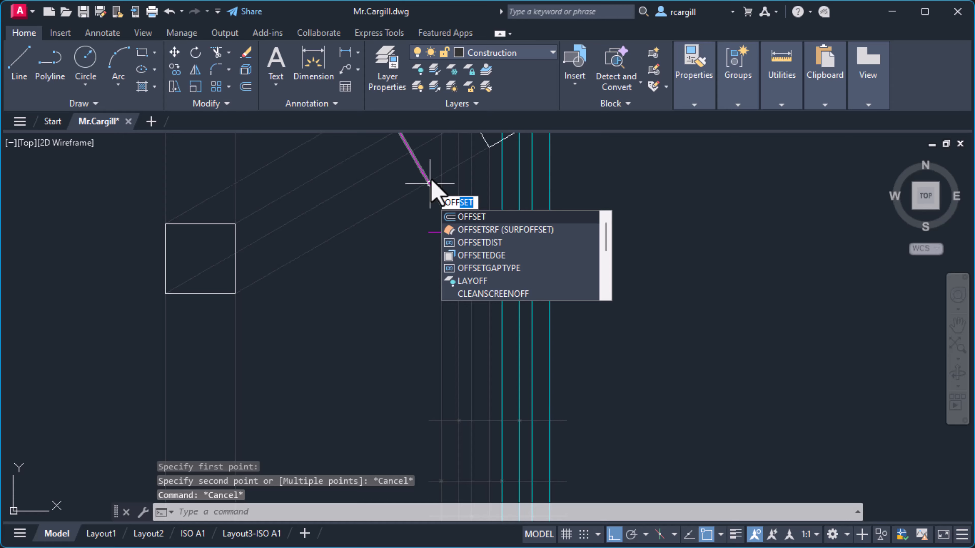
key(Return)
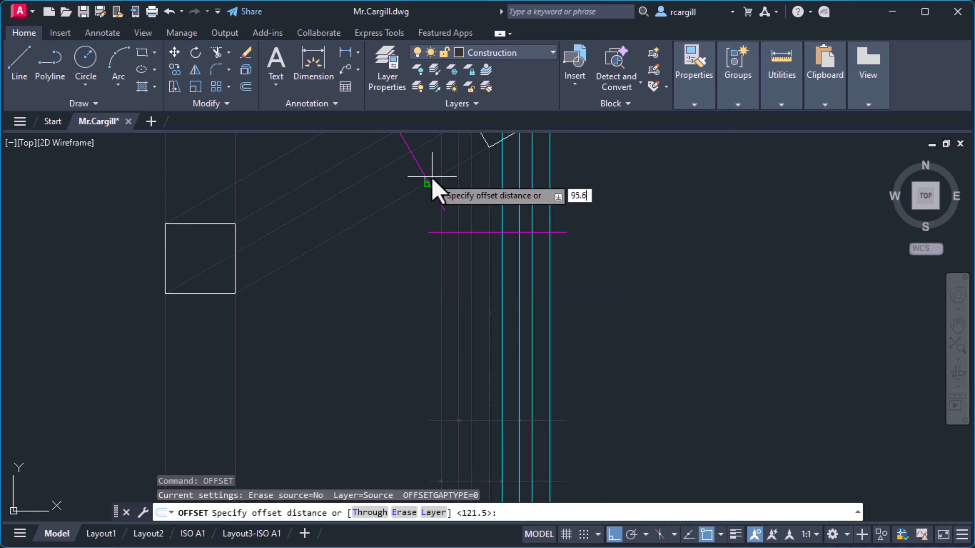
key(Return)
click(484, 232)
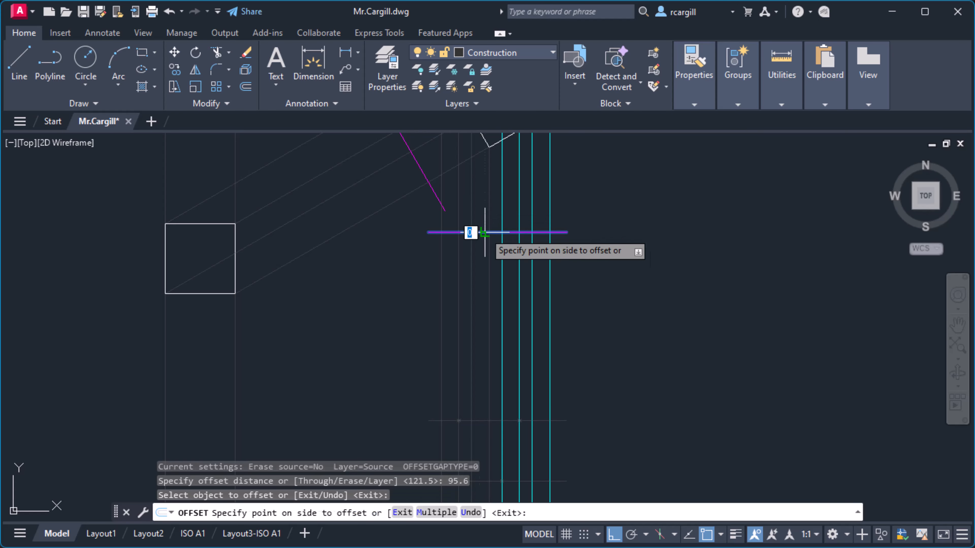
scroll(537, 271, down, 2)
middle_drag(537, 272, 477, 185)
click(514, 305)
key(Escape)
key(Escape)
key(Escape)
- Move the new 95.6 offset line to the Construction layer
scroll(457, 288, up, 2)
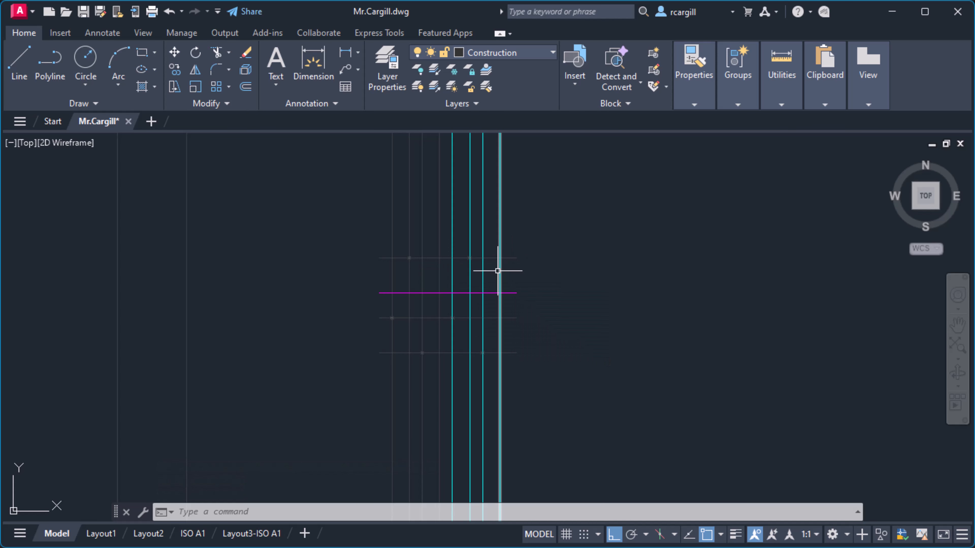
click(445, 293)
click(539, 63)
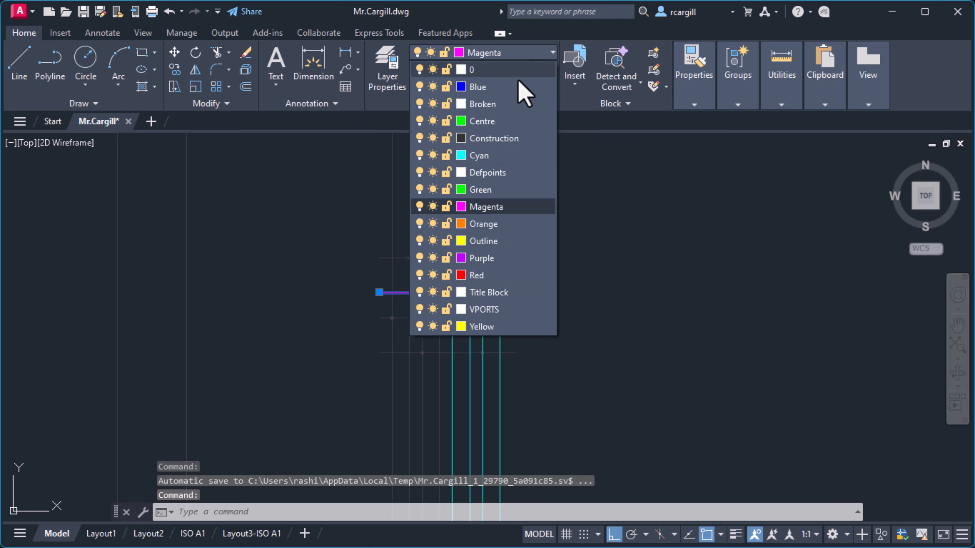
click(504, 139)
key(Escape)
key(Escape)
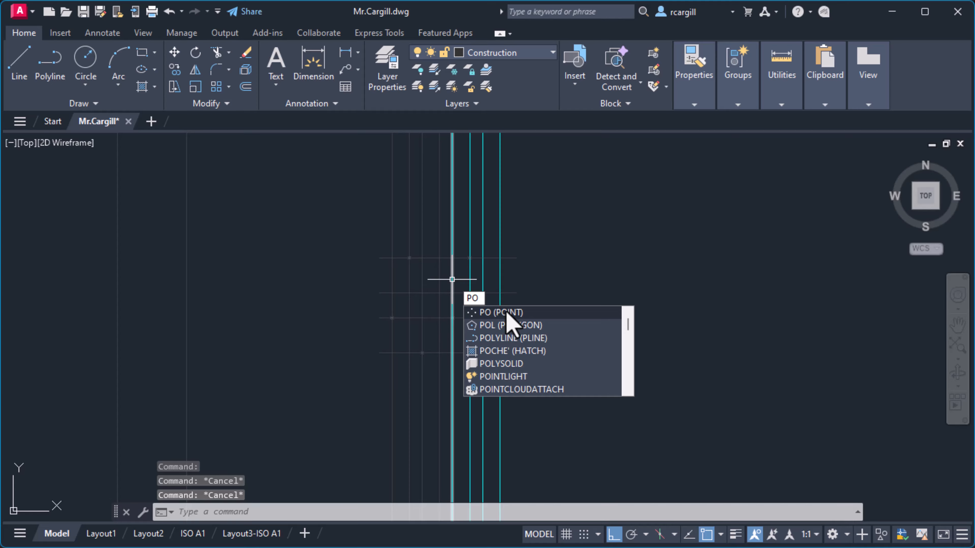
- Place points where the fourth grey vertical line and the rightmost cyan vertical line cross the 95.6 offset line
key(Return)
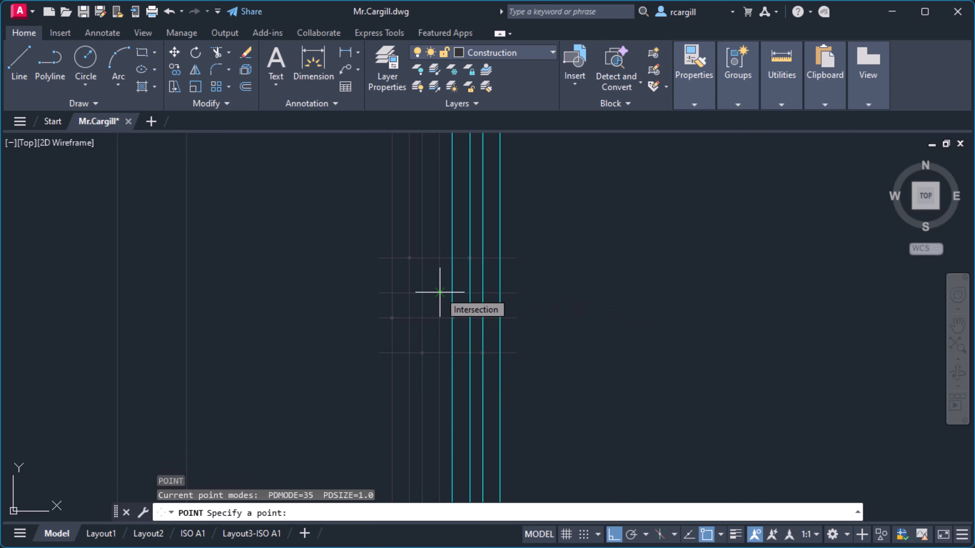
click(440, 292)
key(Return)
scroll(486, 308, up, 2)
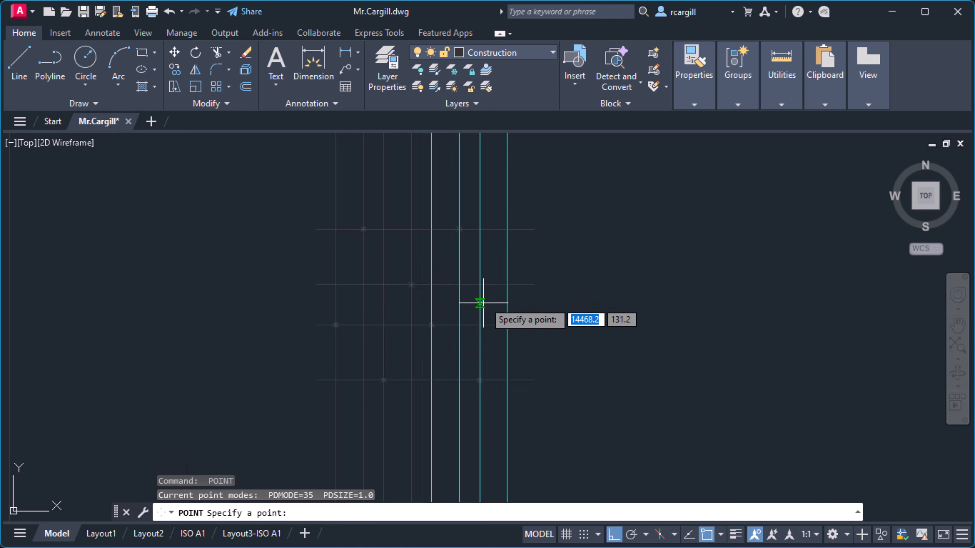
click(506, 285)
key(Escape)
key(Escape)
- Move all the vertical projection lines to the Construction layer
middle_drag(592, 254, 604, 299)
drag(614, 206, 256, 212)
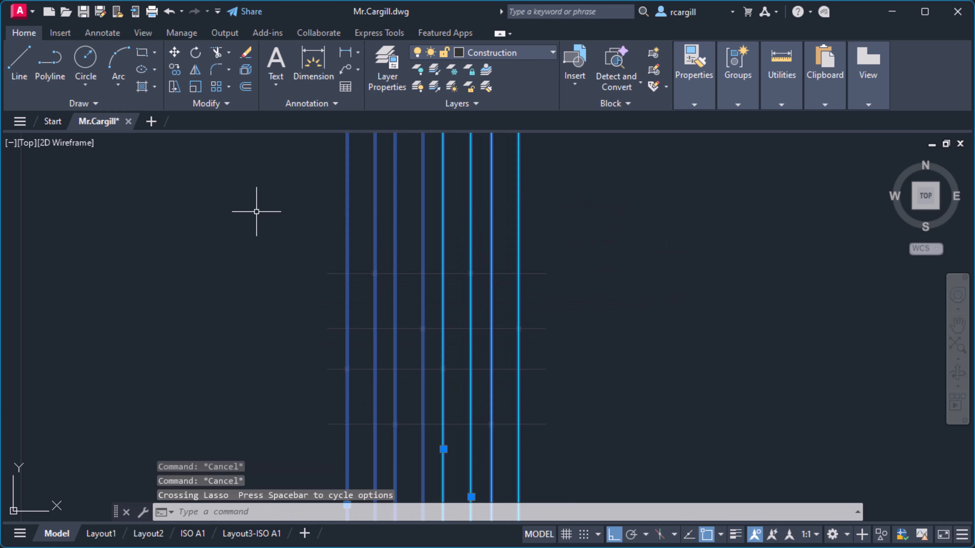
click(523, 54)
click(508, 138)
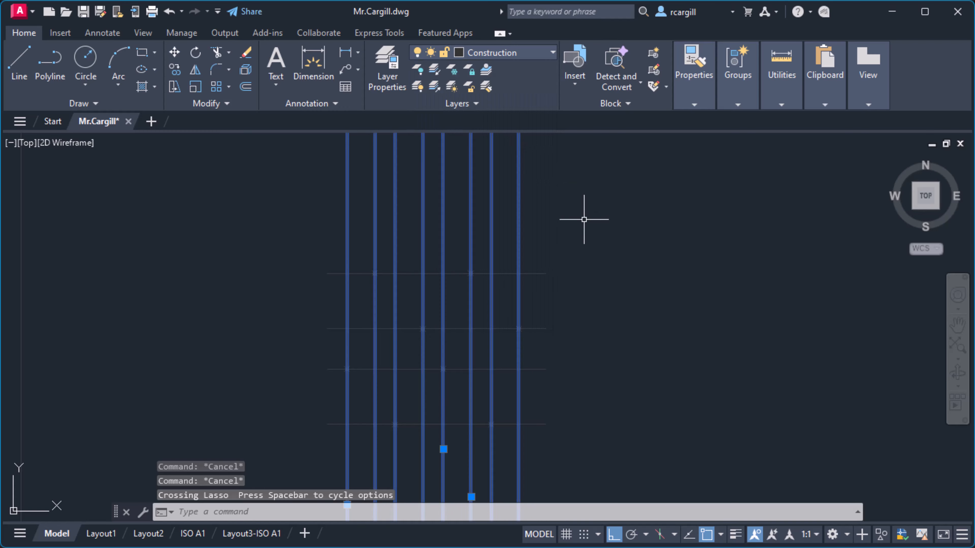
key(Escape)
key(Escape)
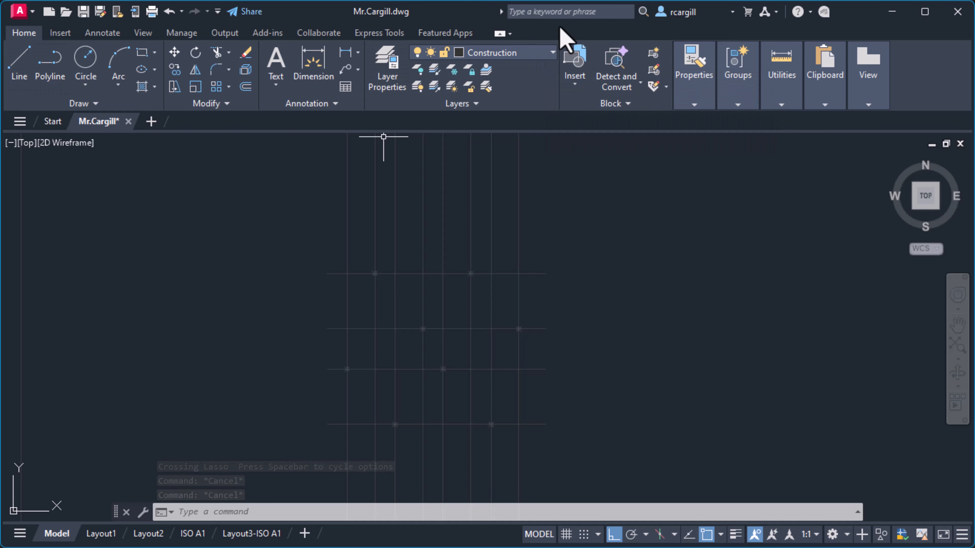
- Make layer 0 current and draw a line joining the two points on the lowest horizontal construction line
click(500, 54)
scroll(515, 66, up, 1)
click(516, 69)
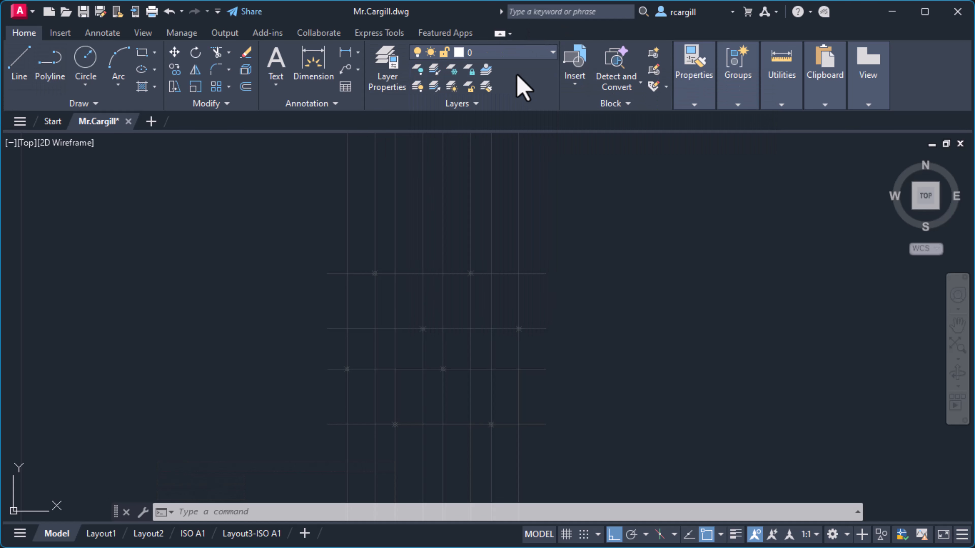
click(16, 62)
middle_drag(451, 480, 423, 407)
scroll(422, 407, up, 2)
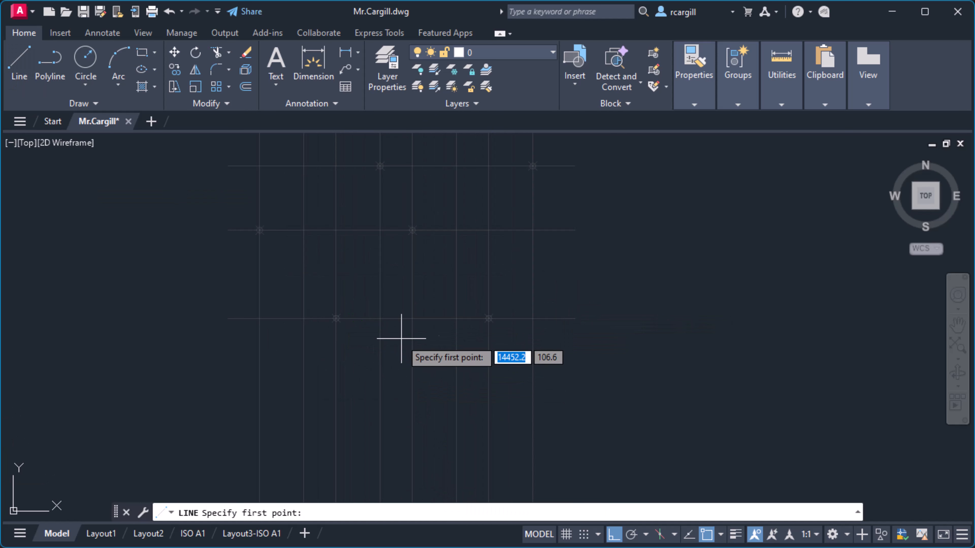
click(336, 319)
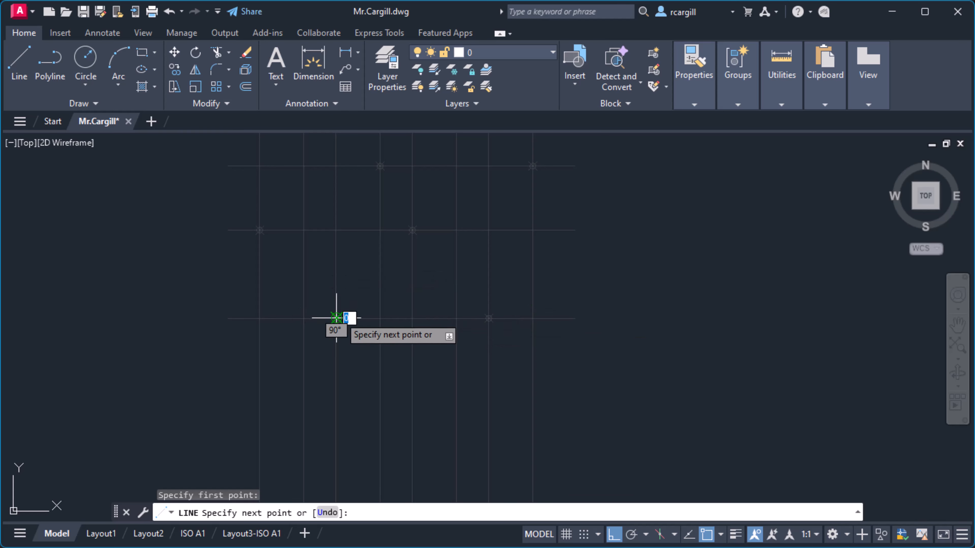
click(489, 318)
key(Return)
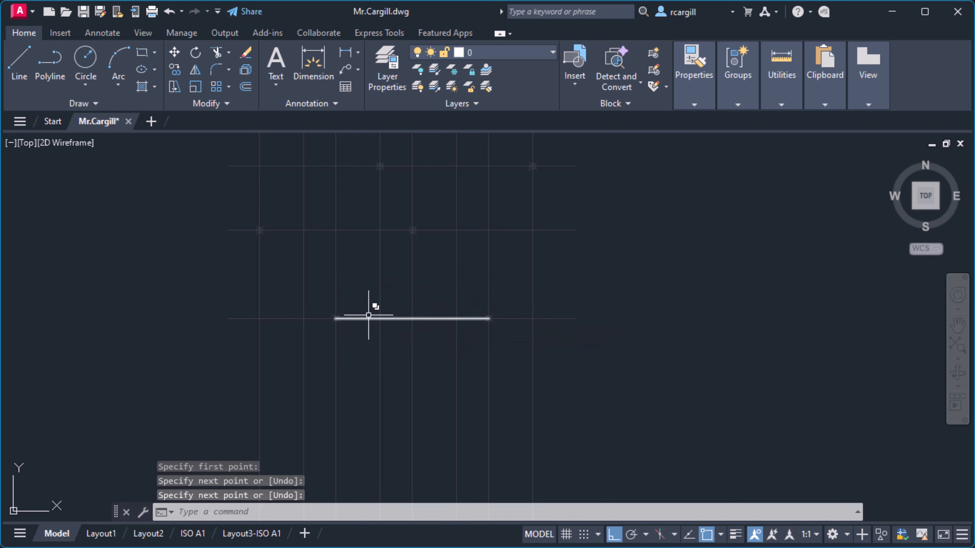
- Draw a horizontal edge between the two points on each of the two middle construction lines
key(Return)
click(260, 231)
click(412, 230)
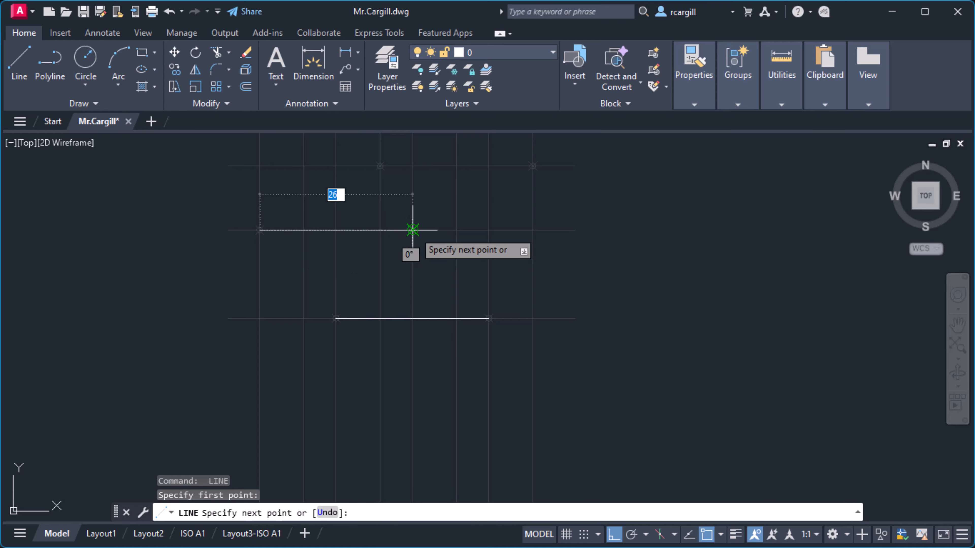
key(Return)
key(Return)
click(381, 166)
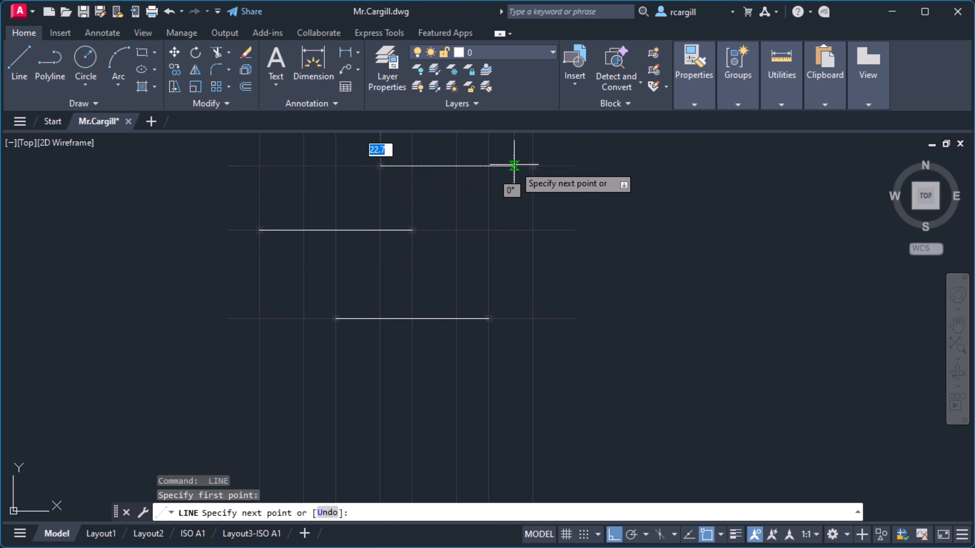
click(532, 166)
middle_drag(344, 164, 376, 245)
key(Return)
- Draw the topmost horizontal edge and join its two ends to the matching ends of the horizontal edge below, closing a parallelogram
key(Return)
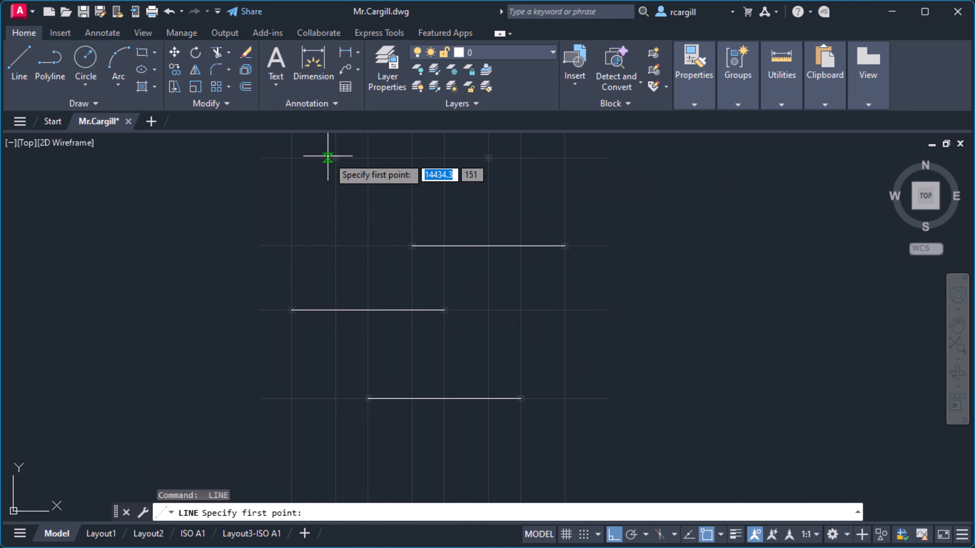
click(336, 157)
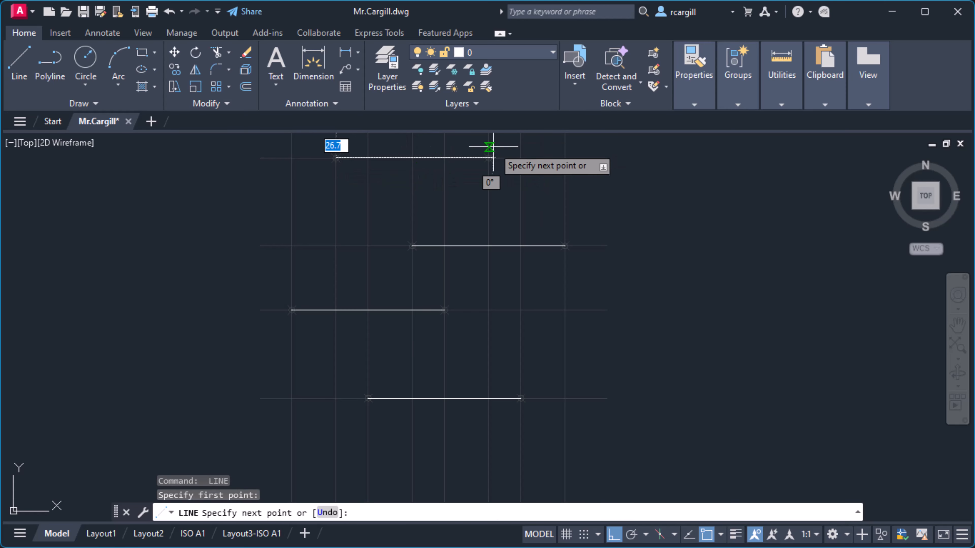
click(489, 157)
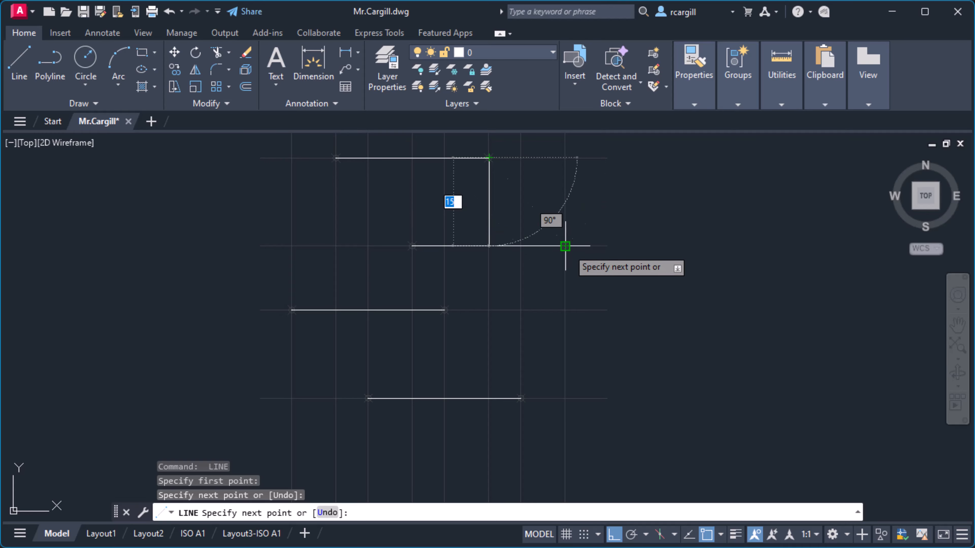
click(565, 245)
key(Return)
key(Return)
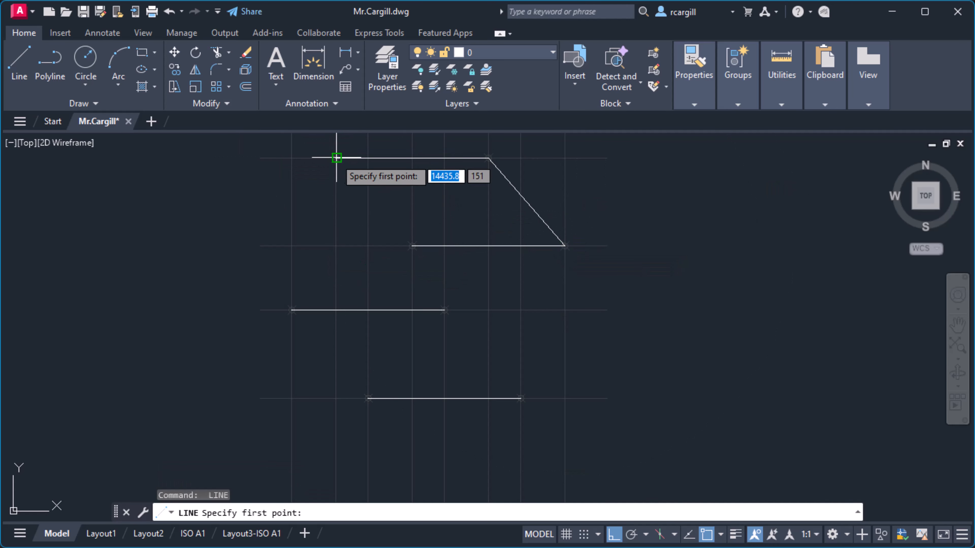
click(336, 158)
click(412, 246)
key(Return)
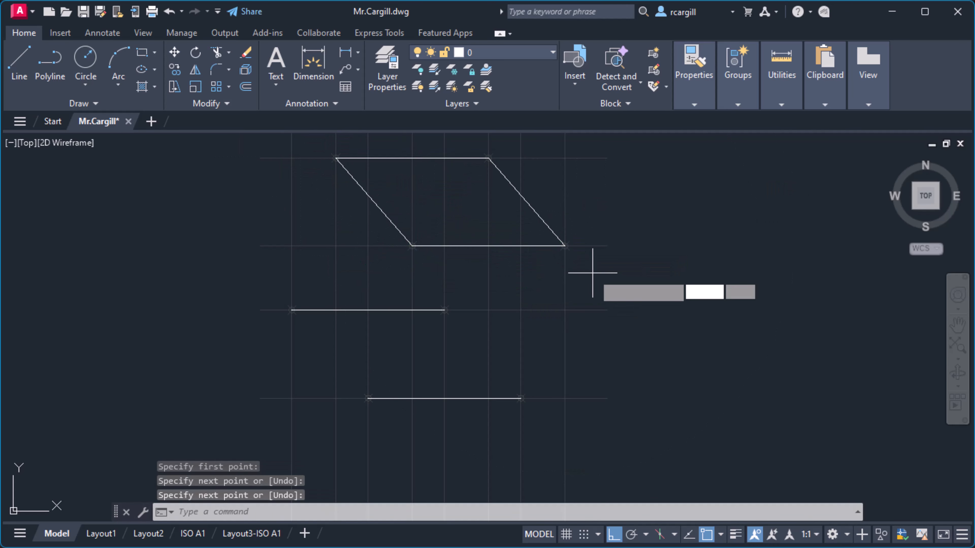
- Draw steep edges from the parallelogram's lower-right and upper-right corners down to the right ends of the lowest and second-lowest horizontal edges, respectively
key(Return)
click(565, 245)
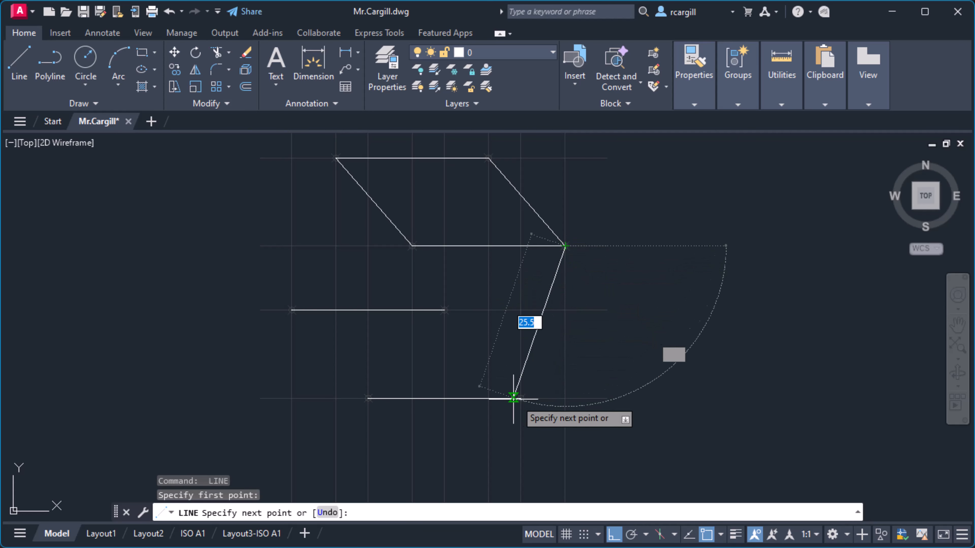
click(521, 398)
key(Return)
key(Return)
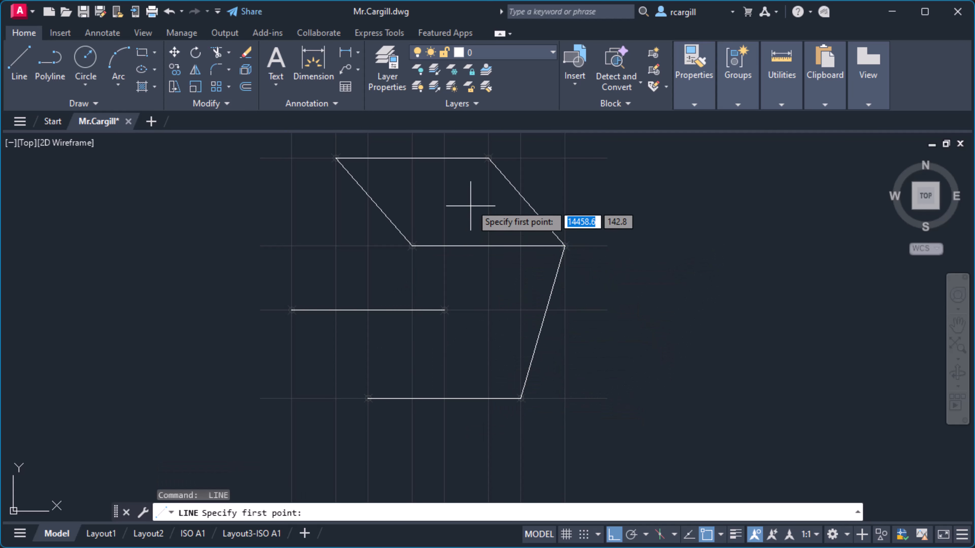
click(489, 158)
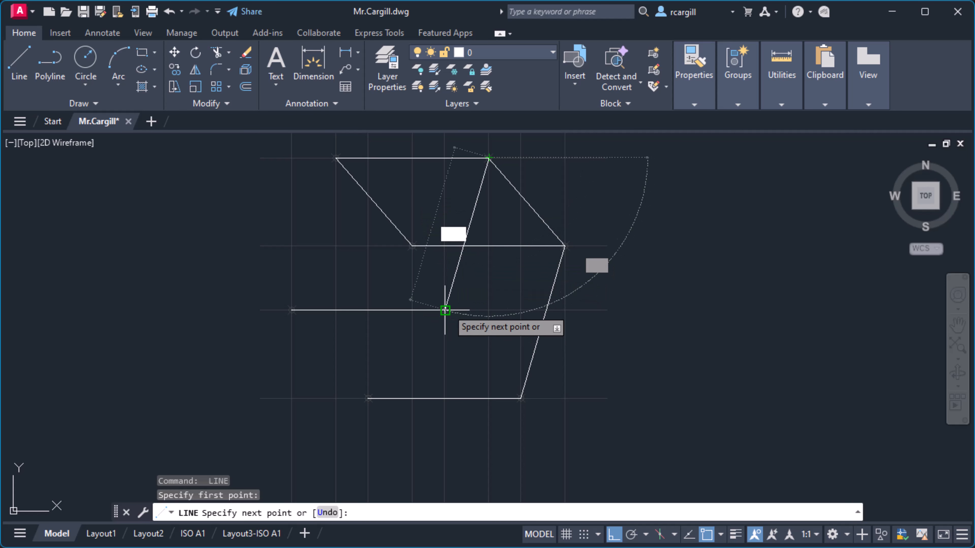
click(446, 310)
key(Return)
- Draw the steep edge from the parallelogram's upper-left corner down to the left end of the second-lowest horizontal edge
key(Return)
click(336, 158)
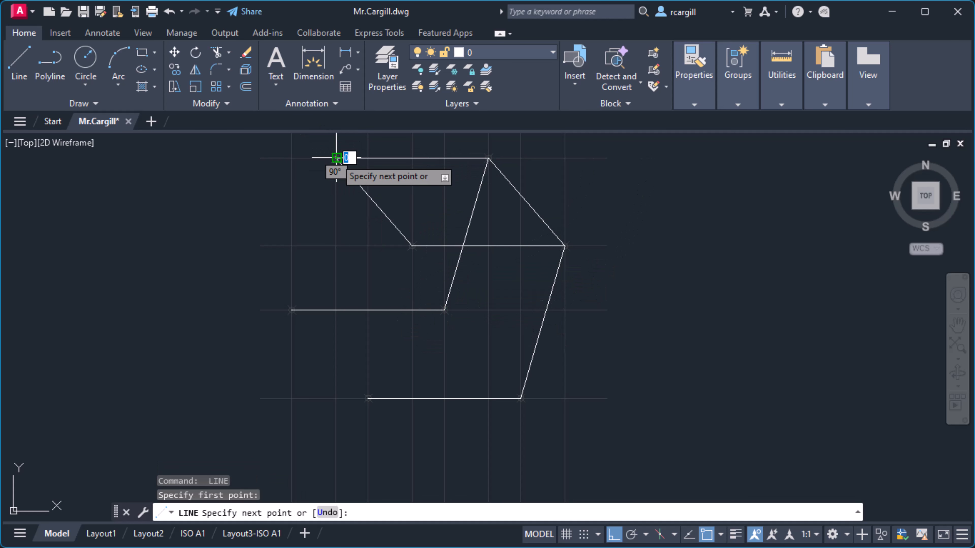
click(291, 310)
key(Return)
- Draw connected edges from the parallelogram's lower-left corner to the lowest edge's left end and up to the second-lowest edge's left end
key(Return)
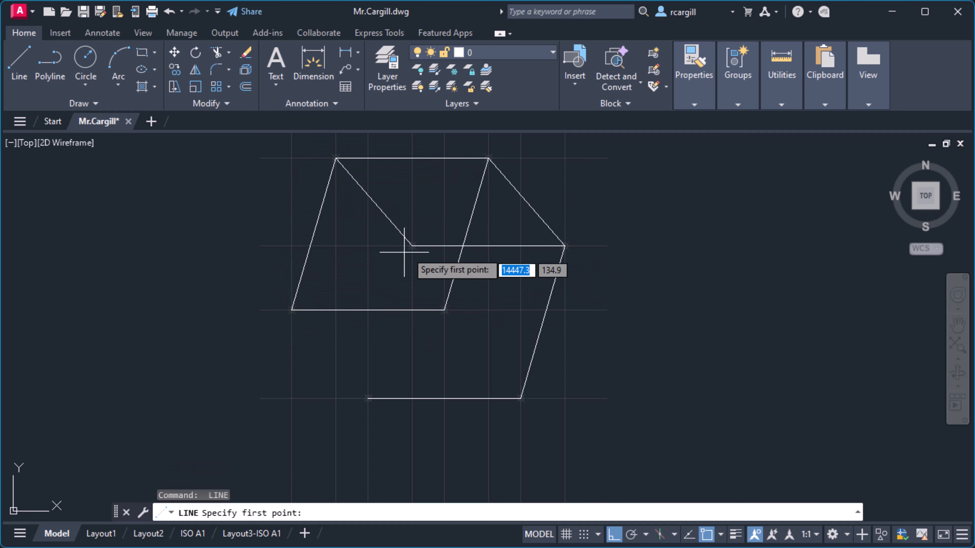
click(411, 246)
click(368, 399)
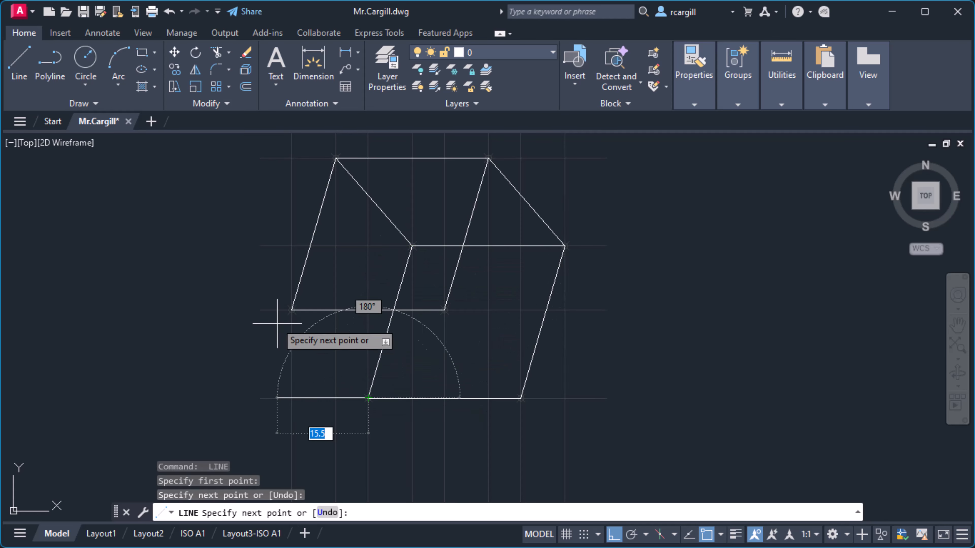
click(292, 310)
key(Escape)
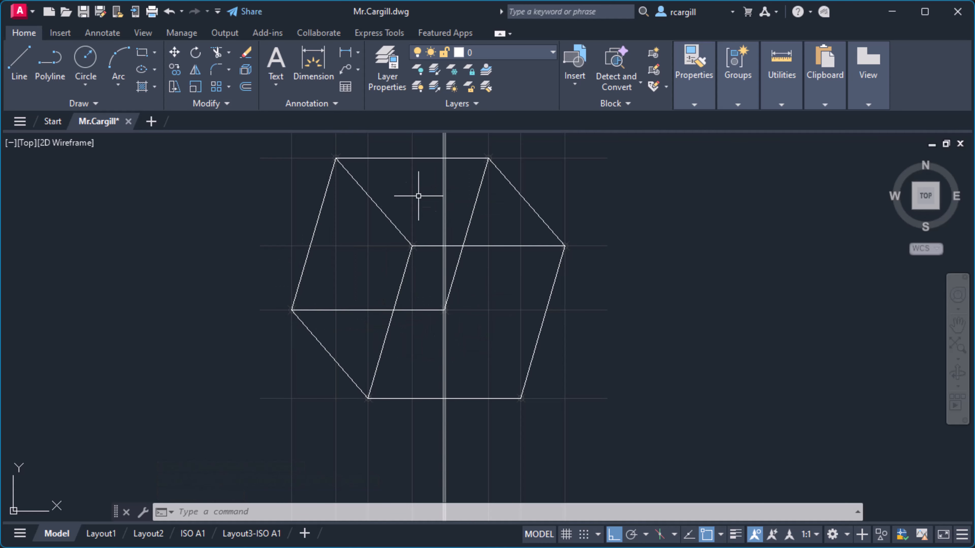
- Draw the sloping edge from the second-lowest horizontal edge's right end down to the lowest horizontal edge's right end
click(19, 61)
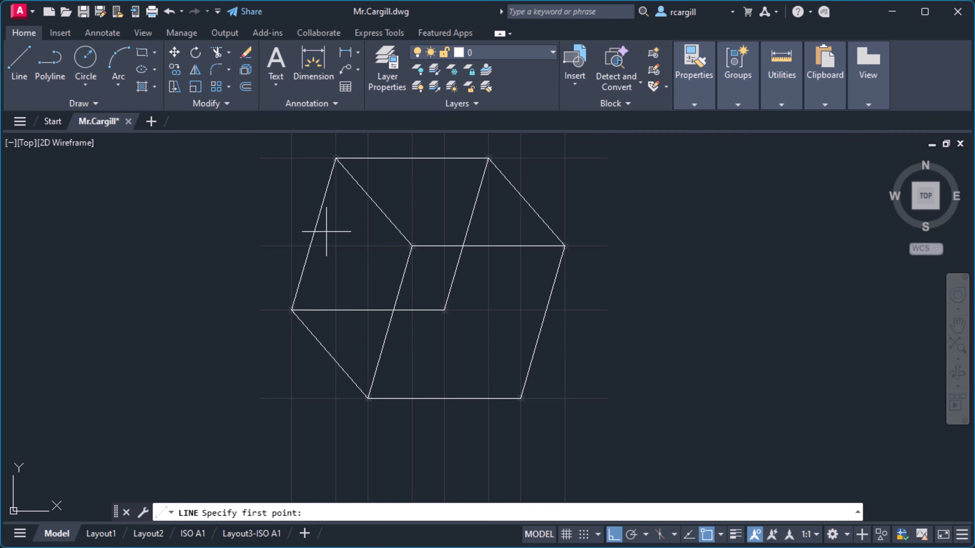
click(444, 309)
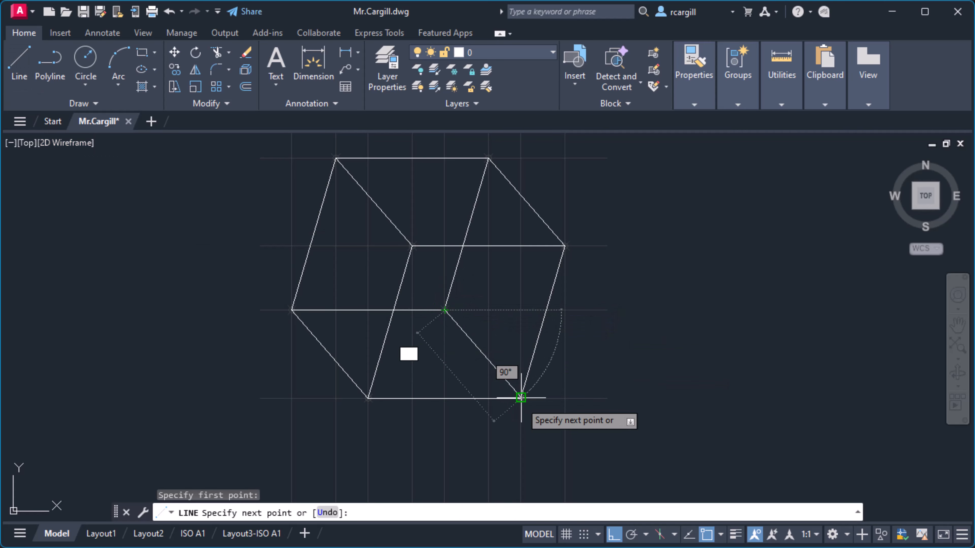
click(521, 398)
key(Escape)
key(Escape)
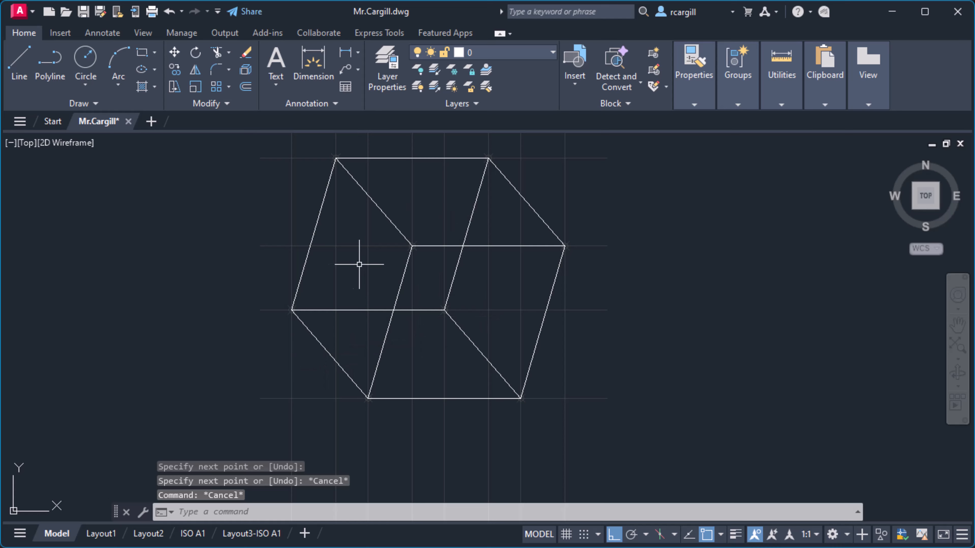
- Move the three hidden edges meeting at the second-lowest horizontal edge's right end to the Broken layer
click(458, 258)
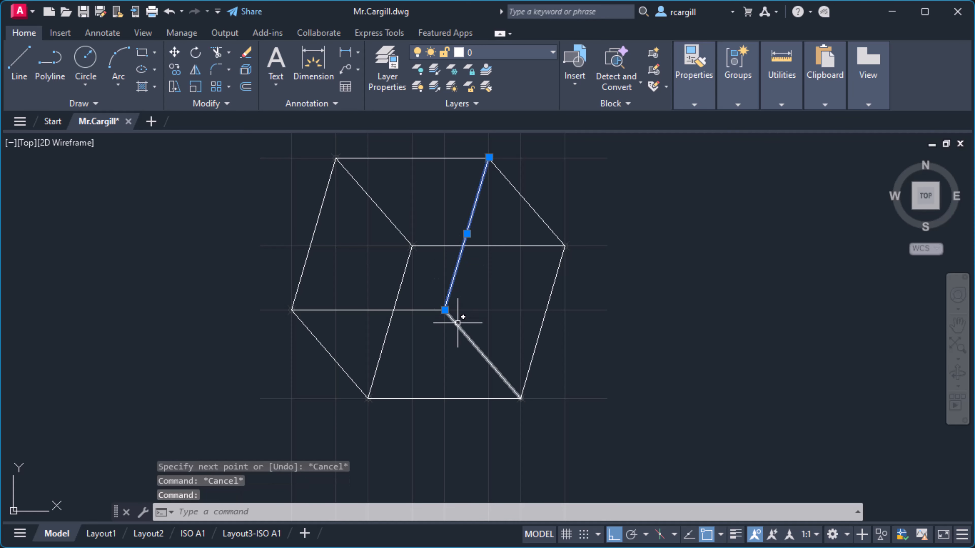
click(458, 323)
click(430, 309)
click(515, 53)
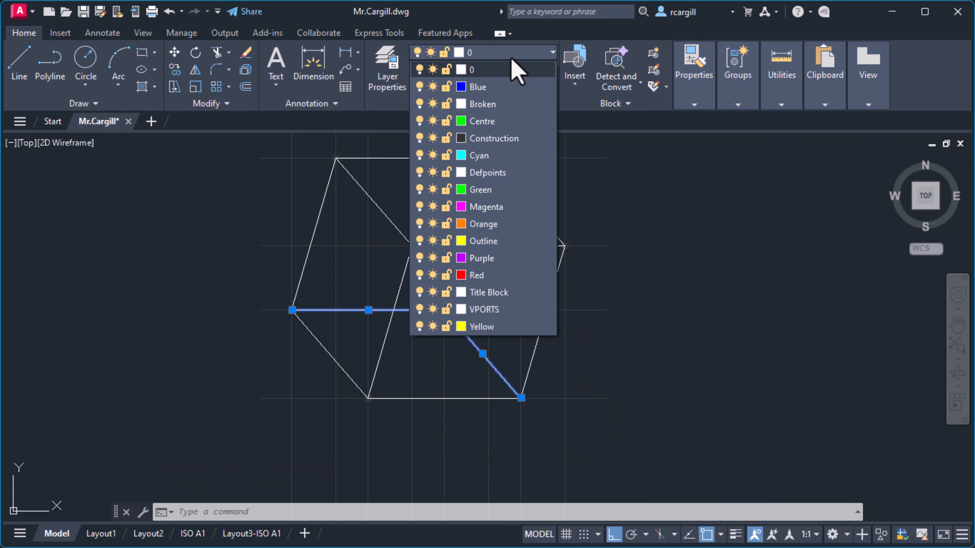
key(Escape)
key(Escape)
- Examine the completed second auxiliary view together with the tilted view, the original square views and their projection lines
scroll(497, 371, down, 5)
middle_drag(498, 372, 445, 362)
scroll(425, 292, up, 5)
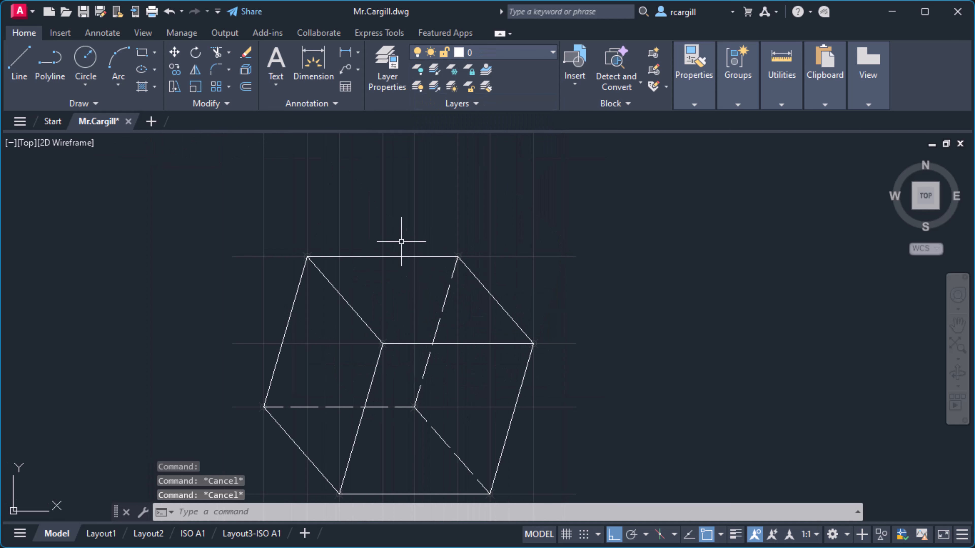
scroll(397, 375, down, 5)
scroll(357, 250, down, 3)
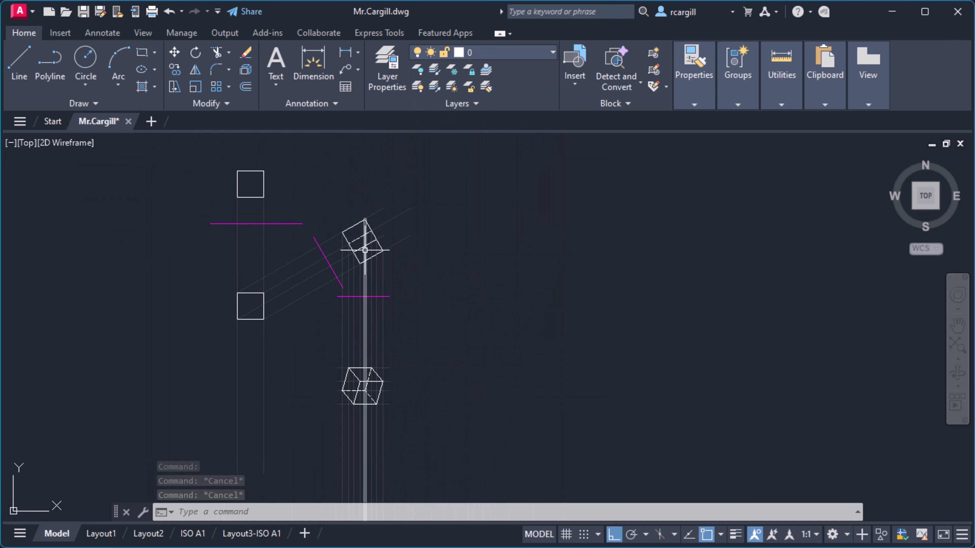
scroll(341, 342, up, 2)
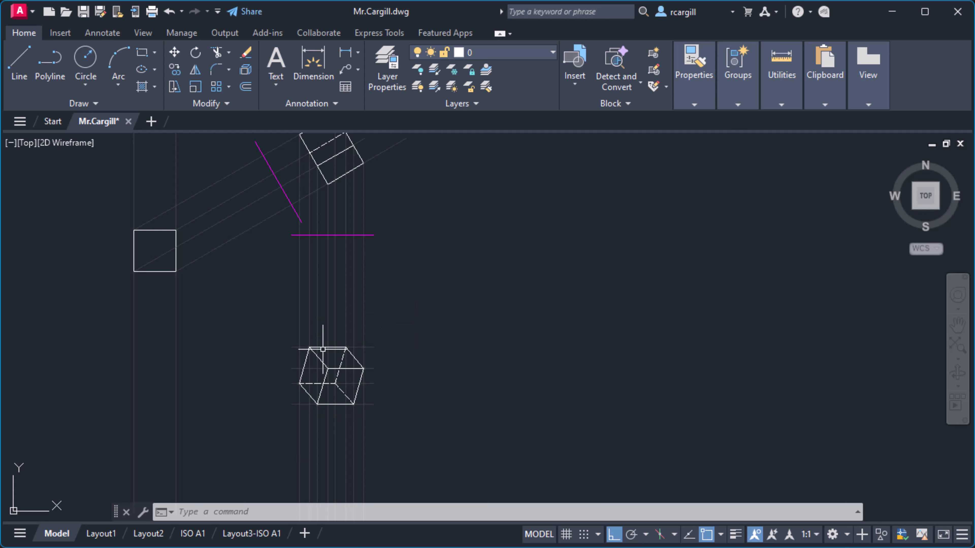
scroll(329, 379, up, 4)
middle_drag(328, 379, 403, 425)
scroll(368, 330, down, 2)
scroll(368, 331, down, 2)
middle_drag(368, 331, 437, 339)
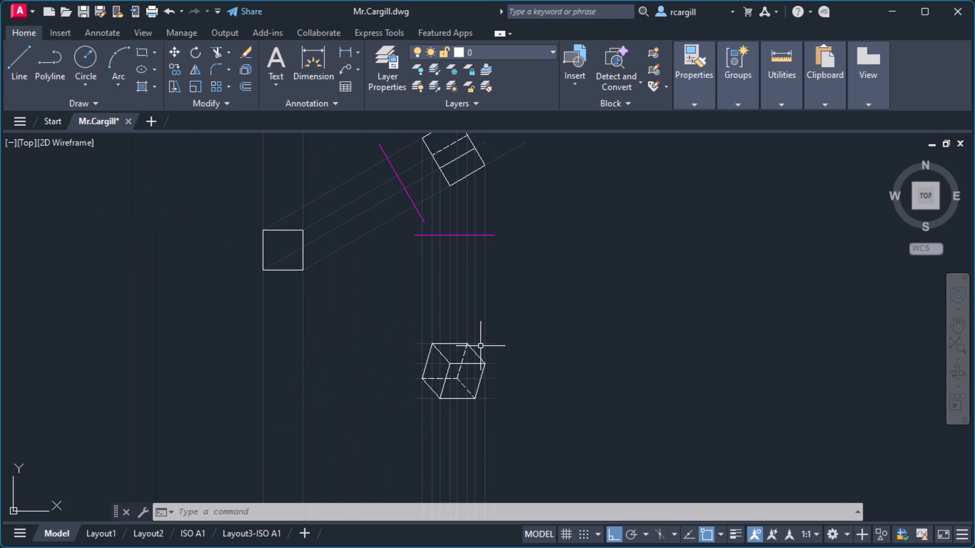
middle_drag(417, 260, 416, 296)
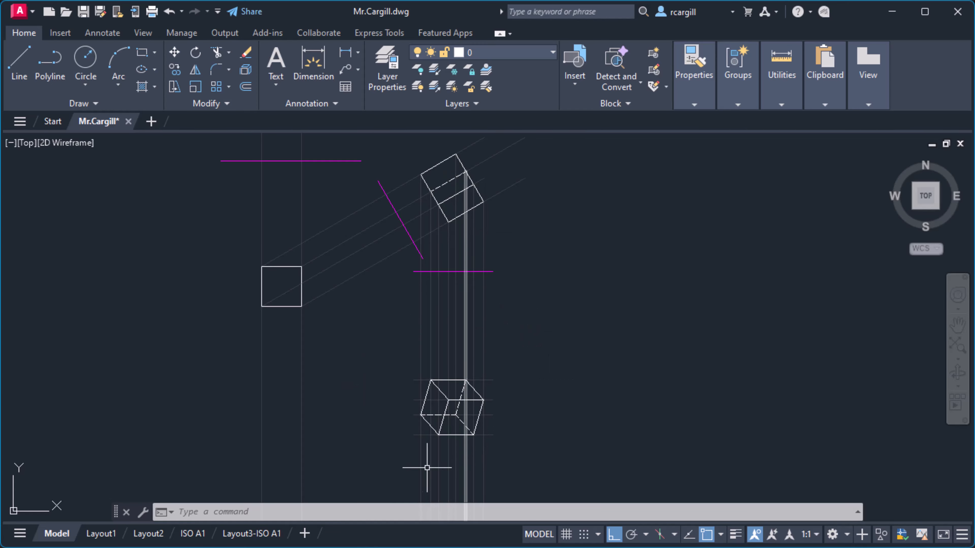
middle_drag(497, 403, 469, 386)
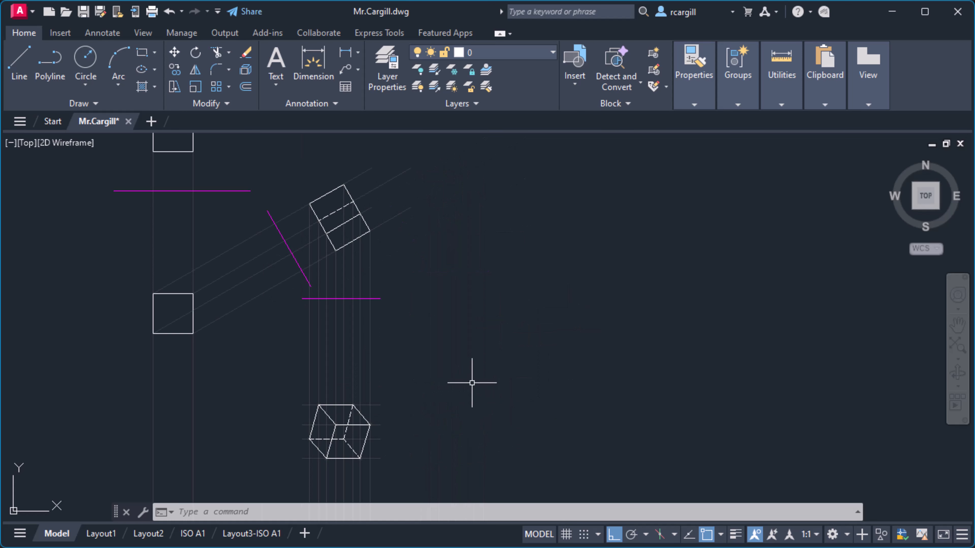